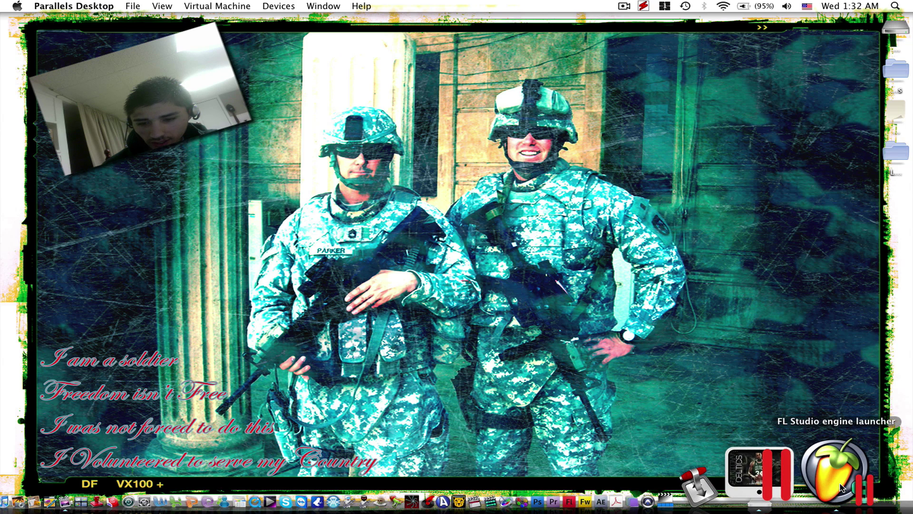
Step: Switch to the FL Studio session and scroll through the Guitar-Rock Trance song's playlist
left_click(841, 488)
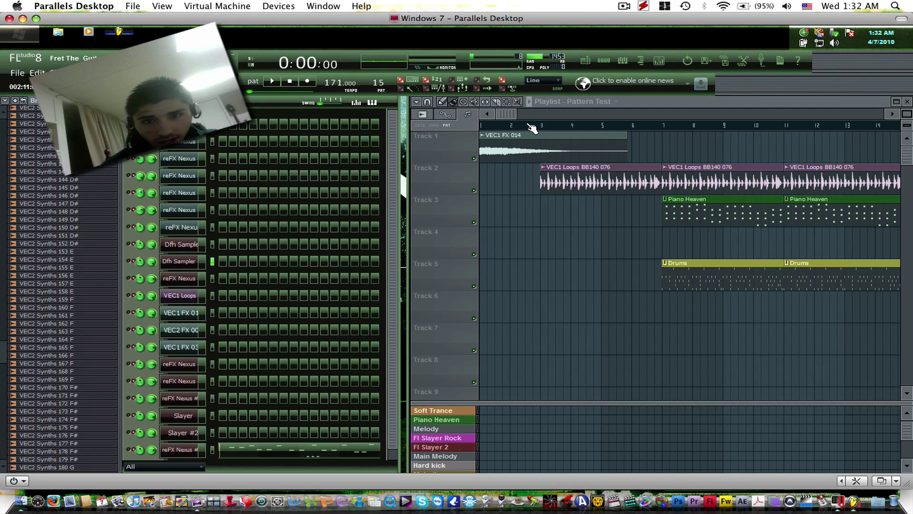
mouse_move(510, 116)
left_mouse_down()
mouse_move(533, 115)
mouse_move(504, 118)
left_mouse_up()
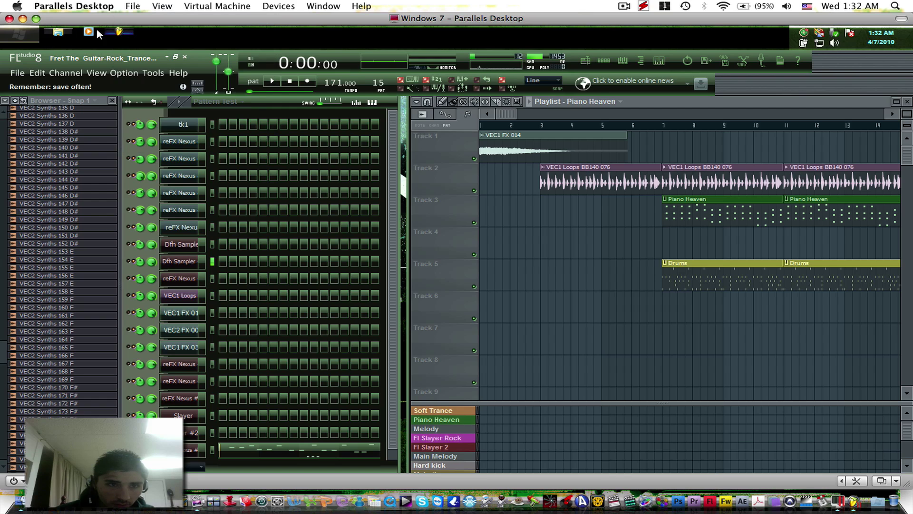
Step: Create a new project without saving the old song, and close the Fruity Limiter (Master) window
left_click(22, 72)
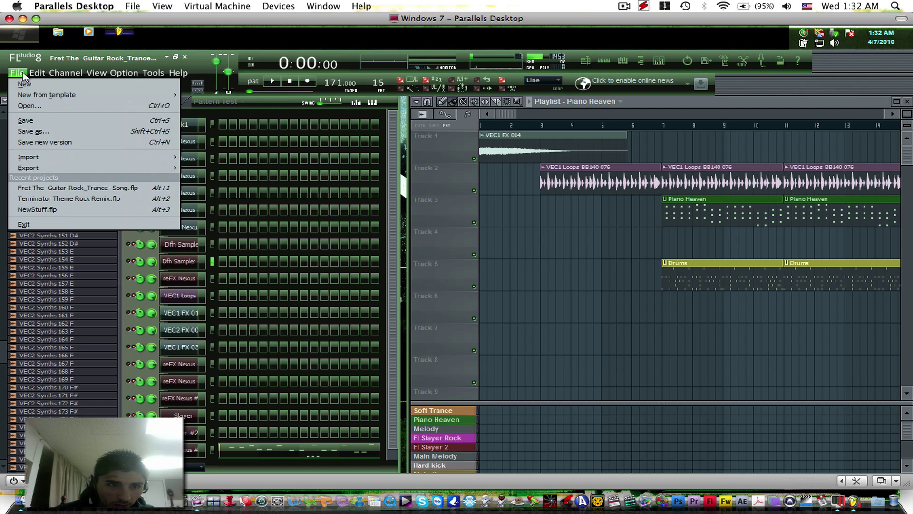
left_click(28, 80)
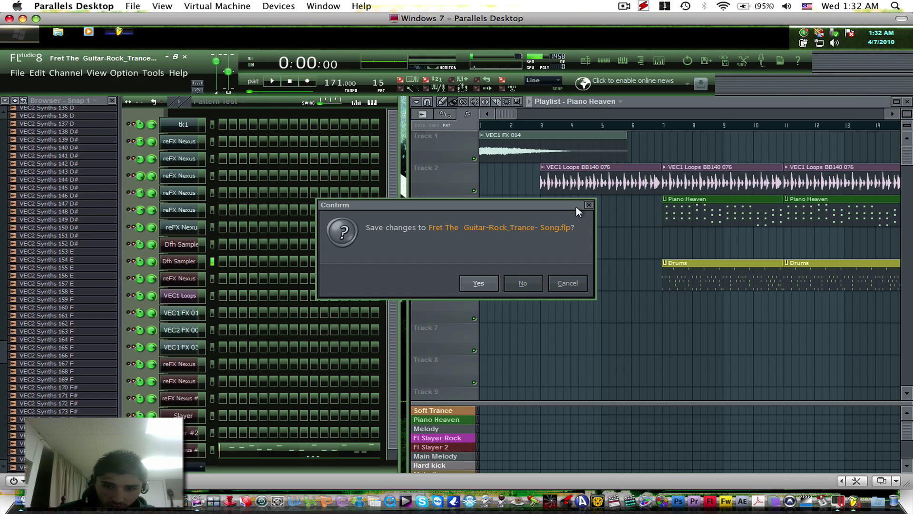
left_click(523, 283)
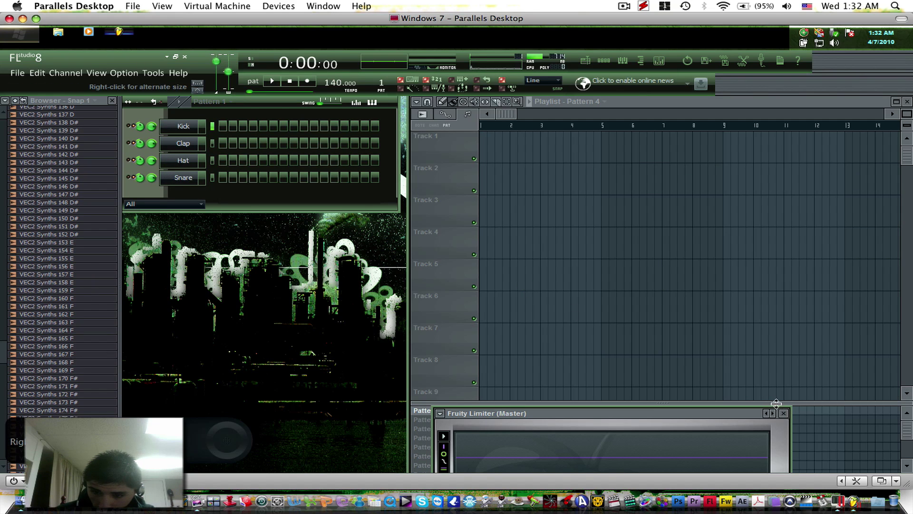
left_click(784, 412)
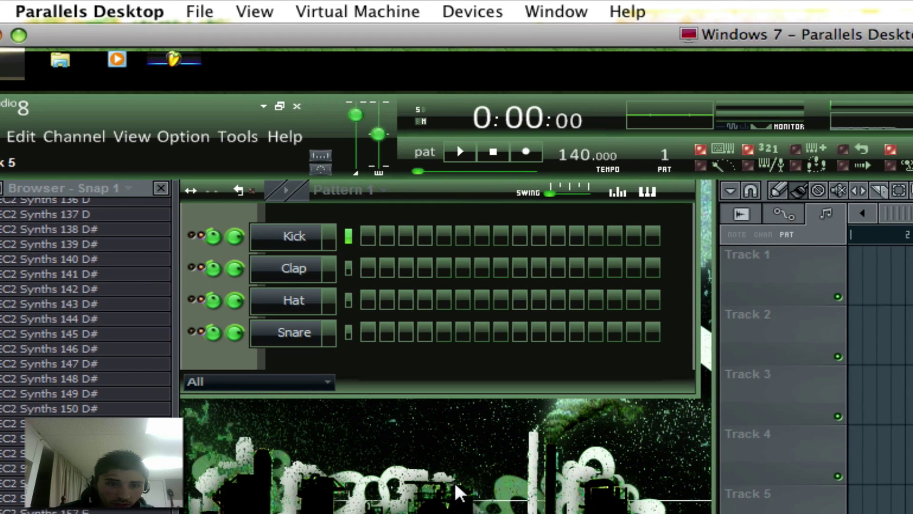
Step: Switch on the first Kick step in the step sequencer
left_click(368, 235)
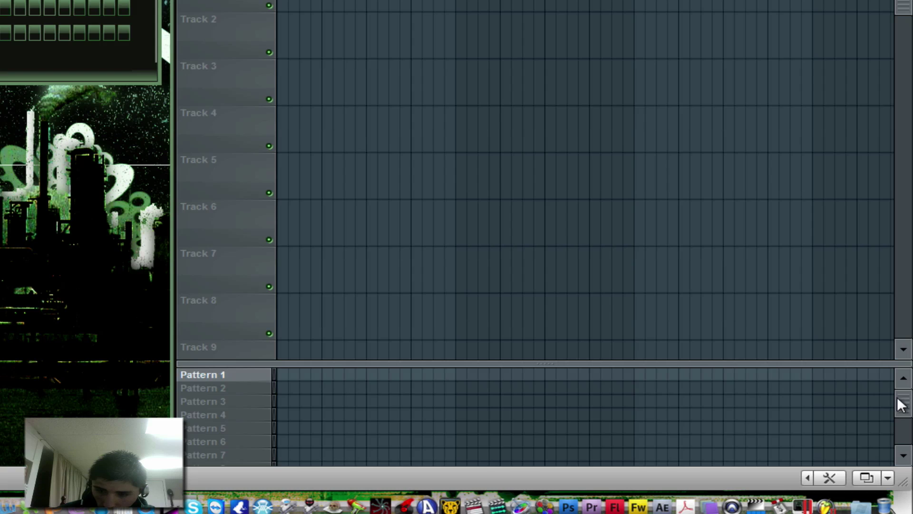
scroll(905, 434, "down", 3)
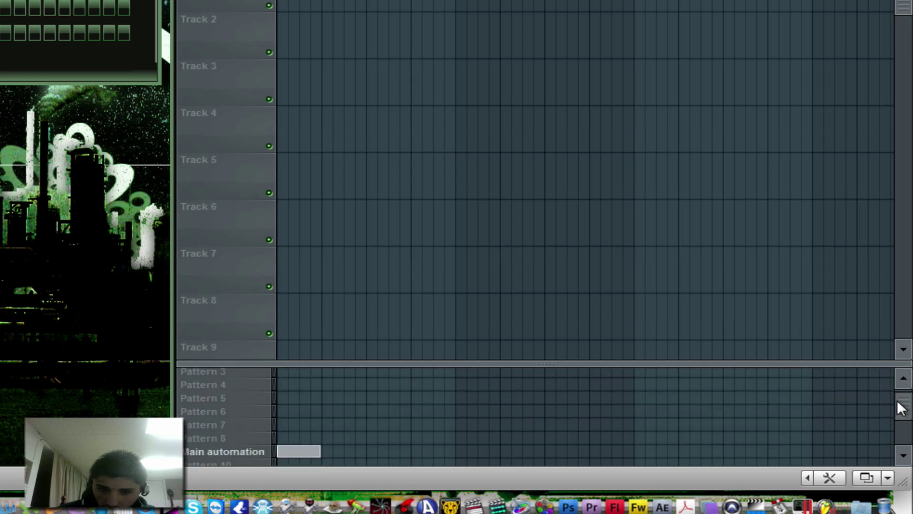
scroll(898, 407, "down", 6)
scroll(898, 400, "up", 9)
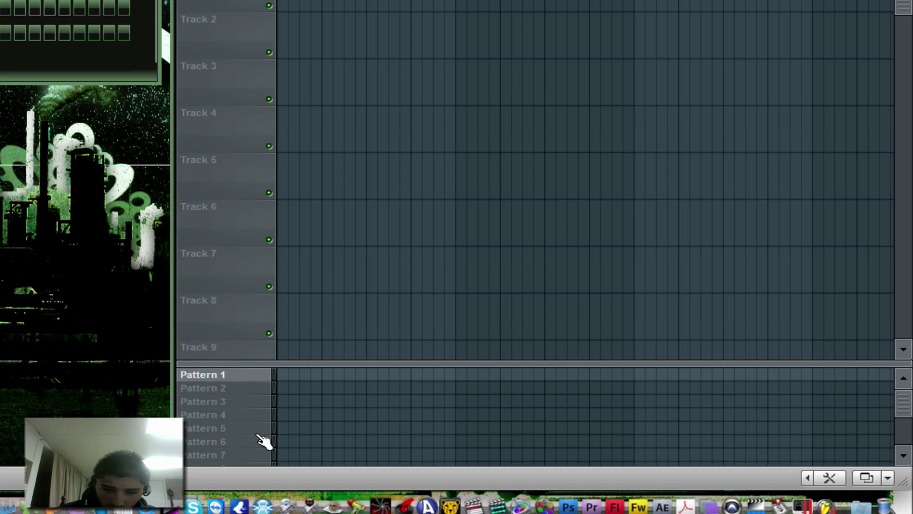
Step: Rename Pattern 1 to 'Kick'
right_click(277, 376)
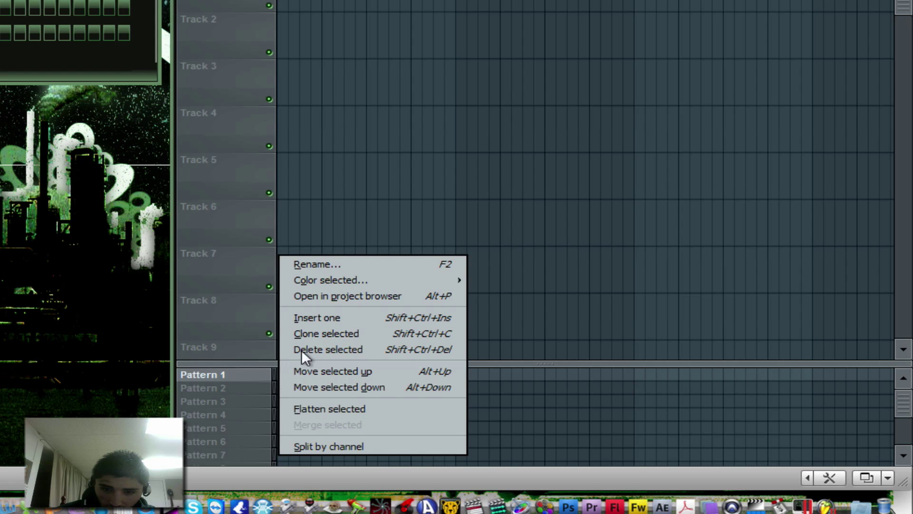
left_click(318, 265)
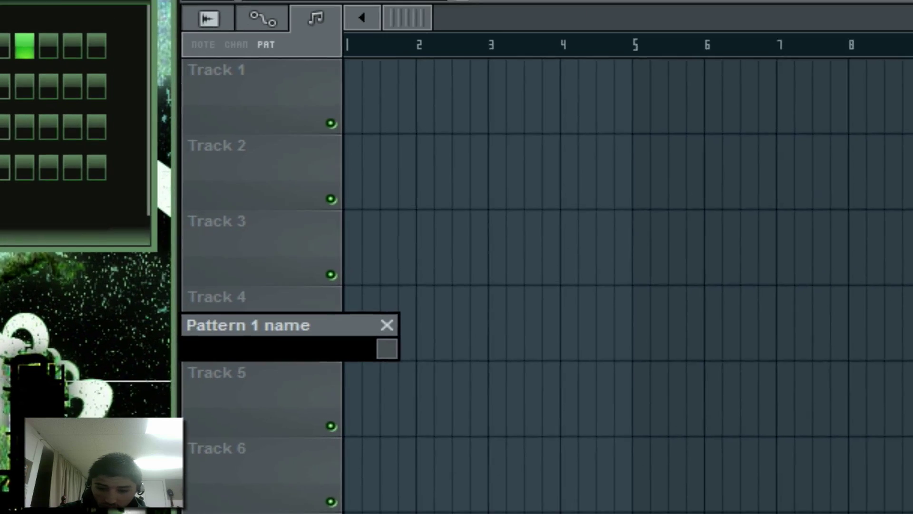
type("Kick")
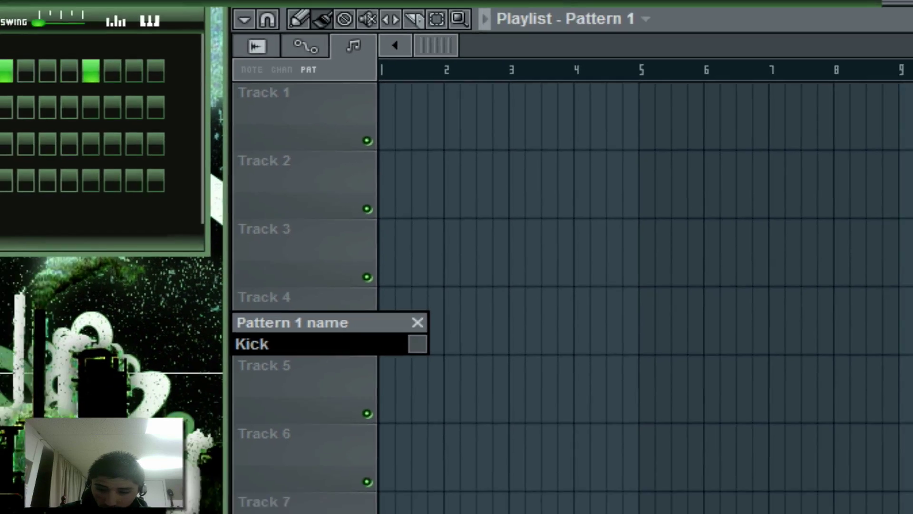
key("Return")
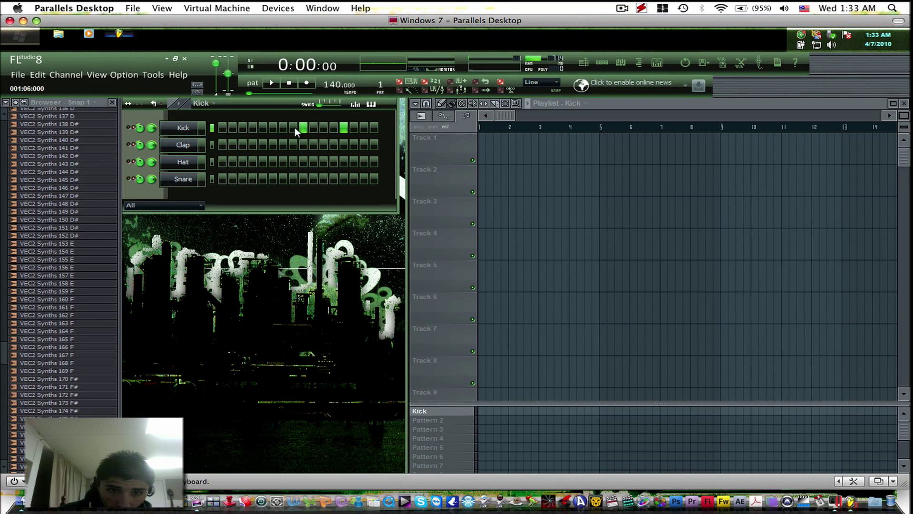
Step: Fill the Kick channel on every fourth step and play the pattern to check it
right_click(343, 128)
right_click(175, 127)
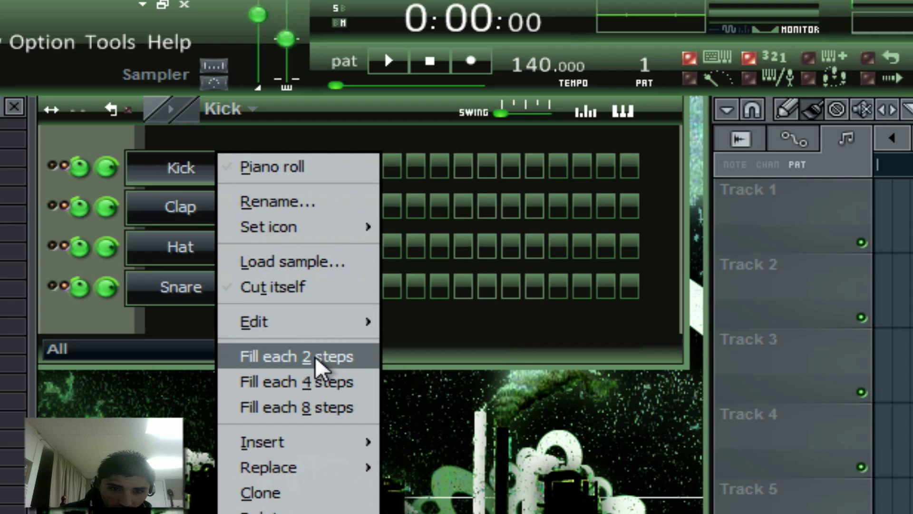
left_click(312, 381)
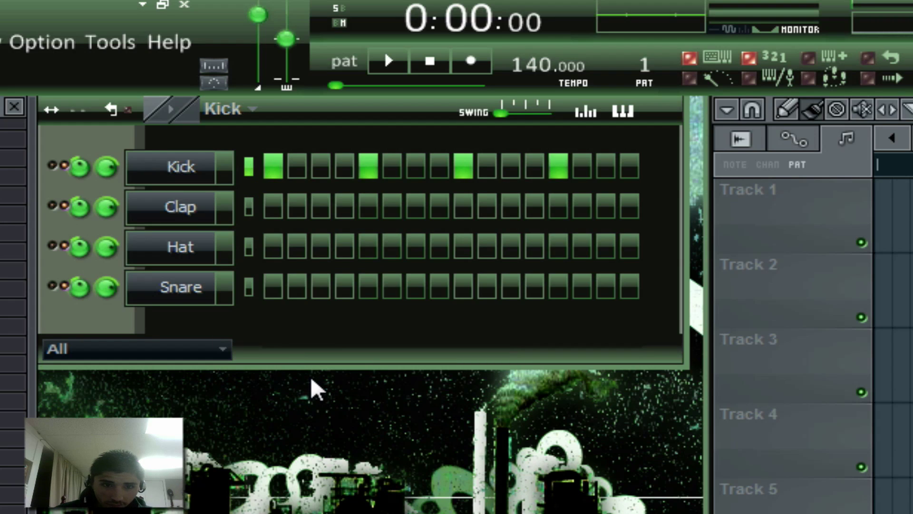
key("space")
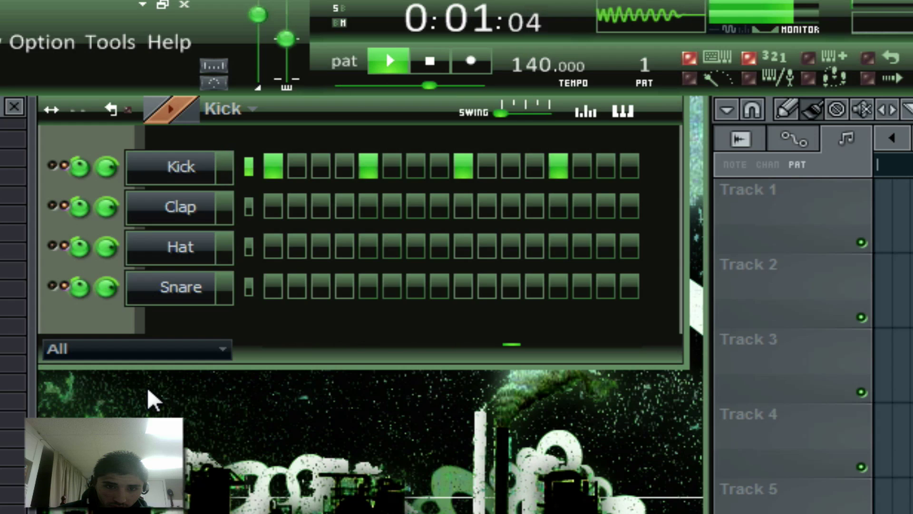
key("space")
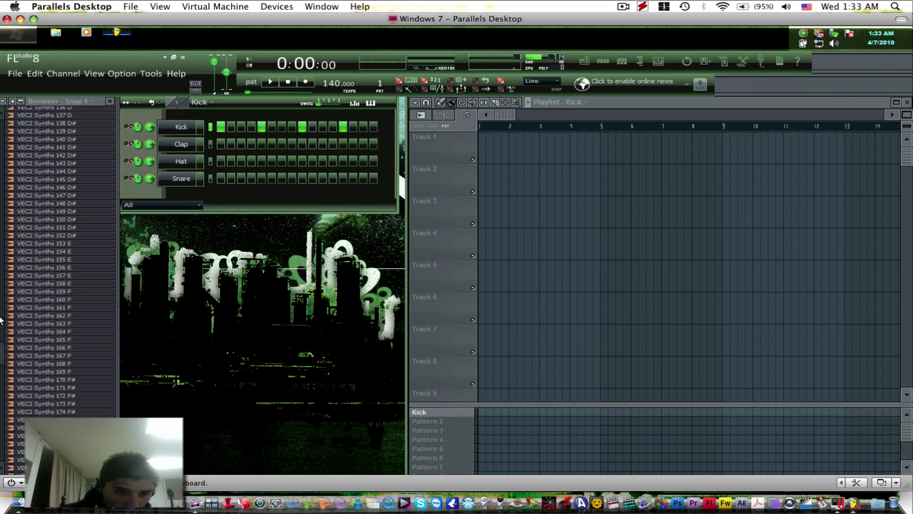
Step: Add the VEC1 BD Clubby 01 sample from the Browser as a new channel
left_click_drag(1, 352, 1, 364)
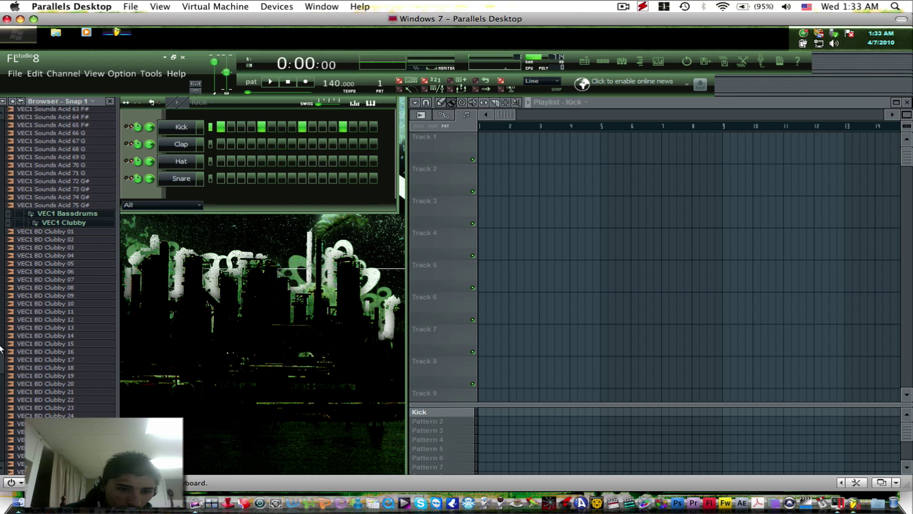
scroll(2, 370, "down", 12)
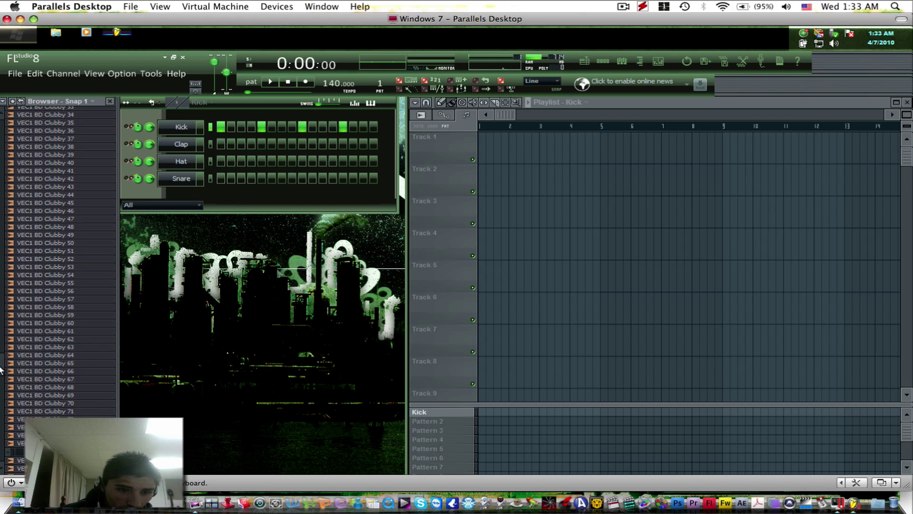
scroll(2, 370, "up", 12)
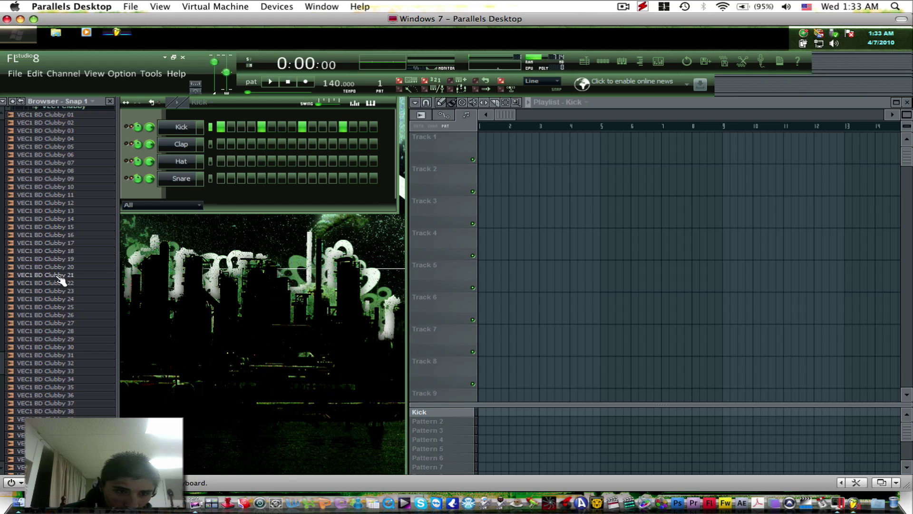
scroll(57, 184, "up", 1)
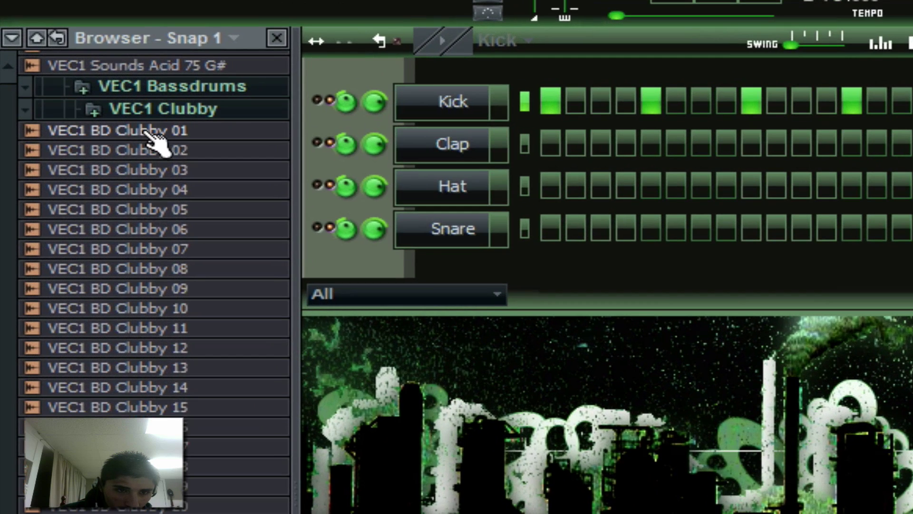
left_click(151, 136)
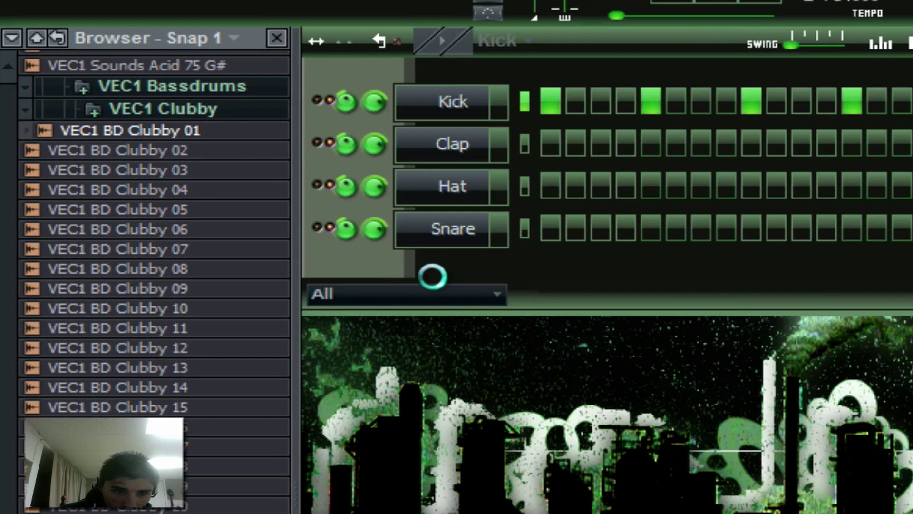
left_click_drag(433, 277, 433, 274)
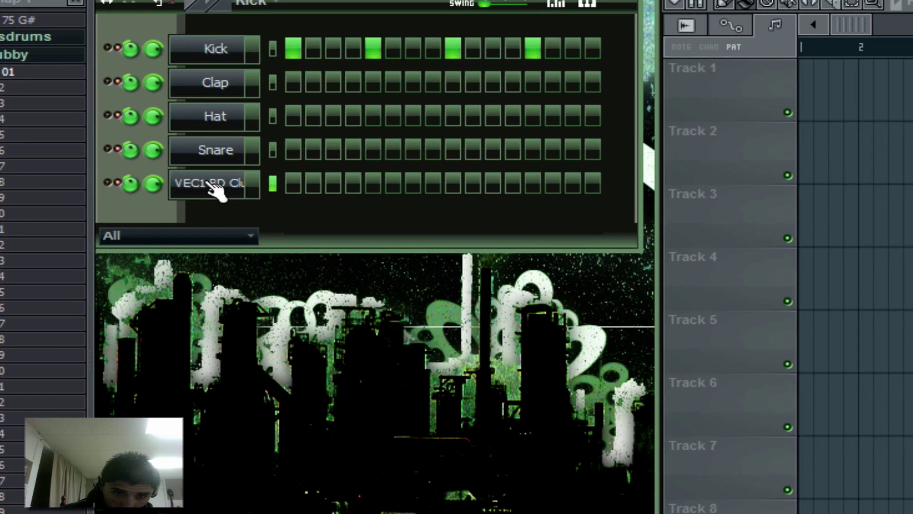
Step: Clear the Kick hits, fill VEC1 BD Clubby 01 every fourth step, and play it
right_click(534, 47)
right_click(453, 48)
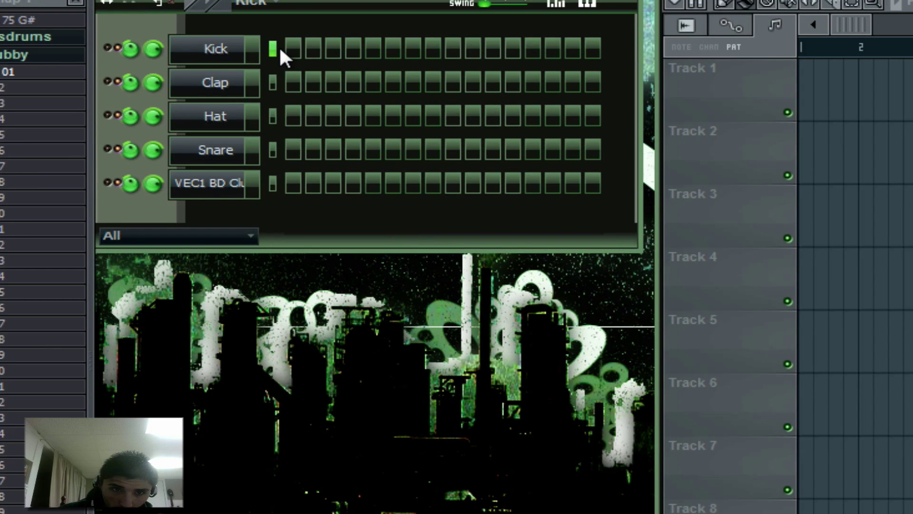
right_click(239, 184)
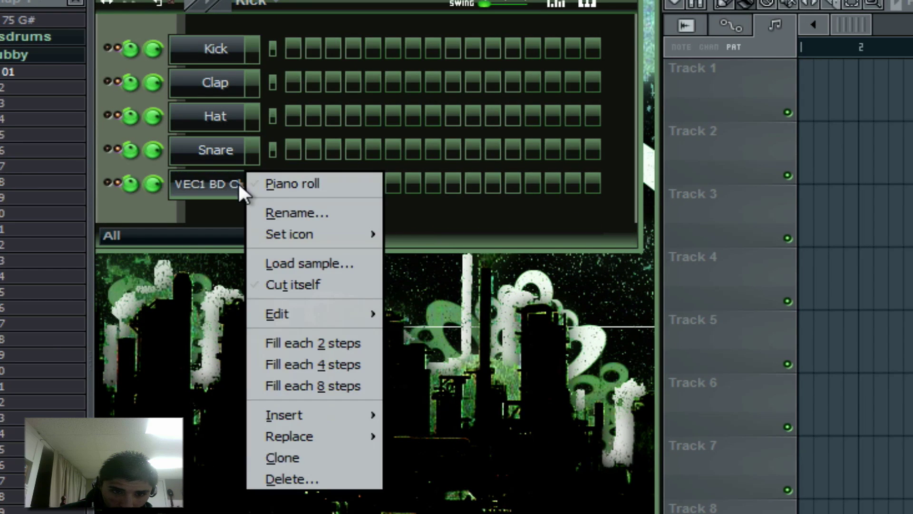
left_click(323, 357)
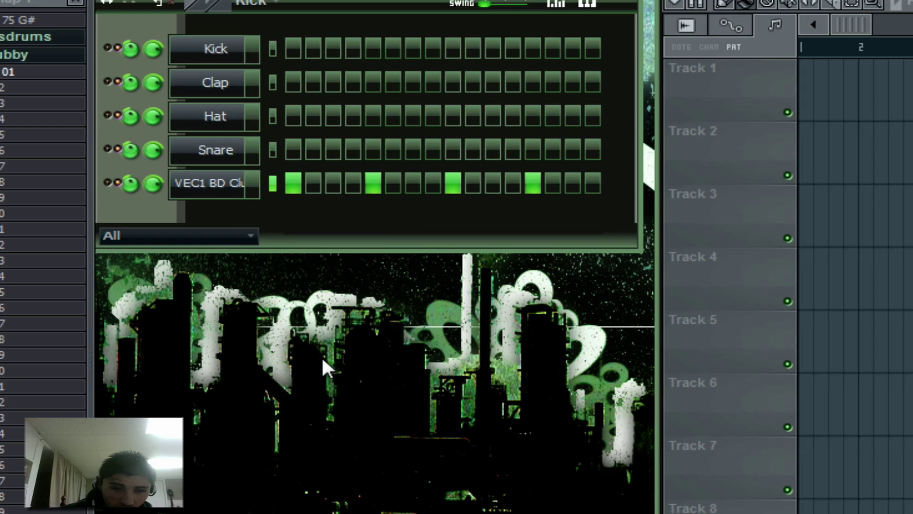
key("space")
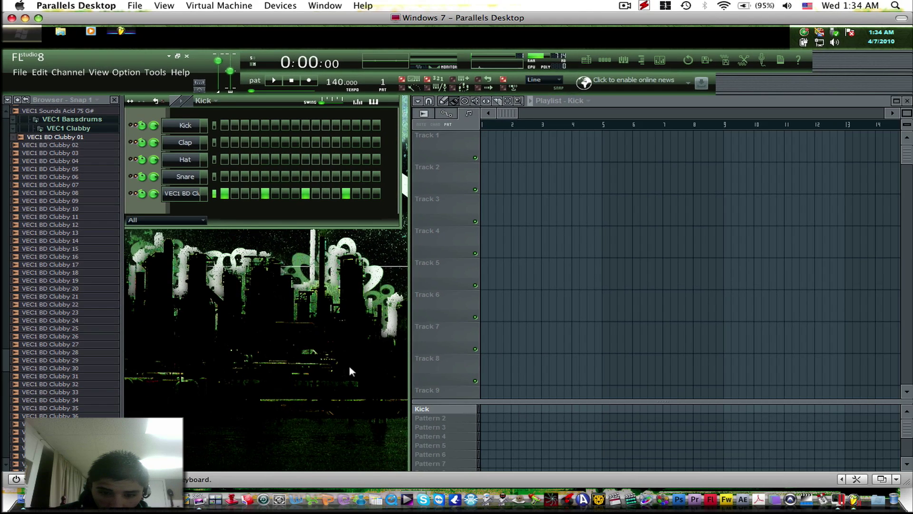
Step: Give the Kick pattern an orange colour and select the empty Pattern 2
right_click(472, 407)
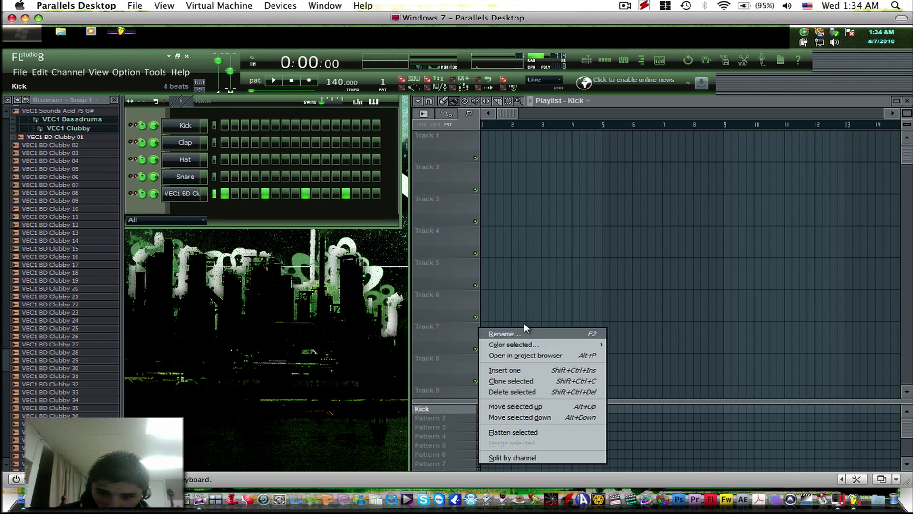
mouse_move(524, 343)
left_click(639, 344)
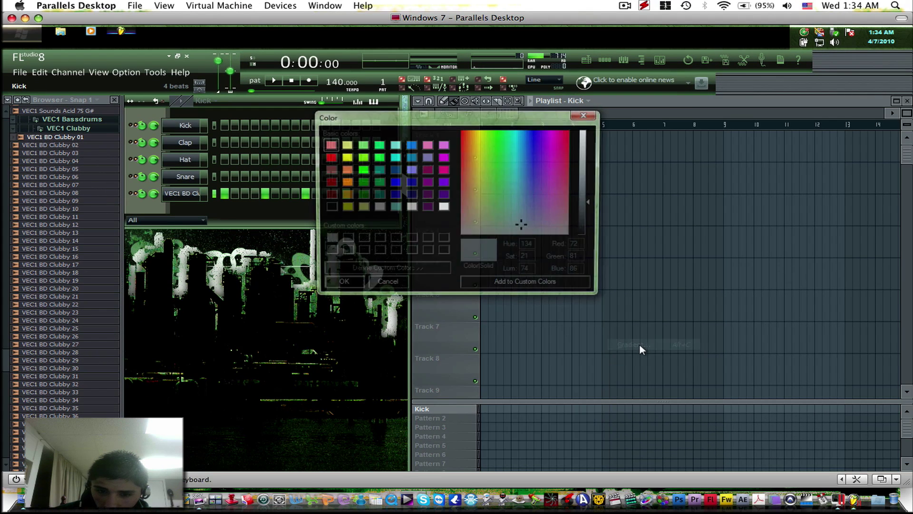
left_click(345, 171)
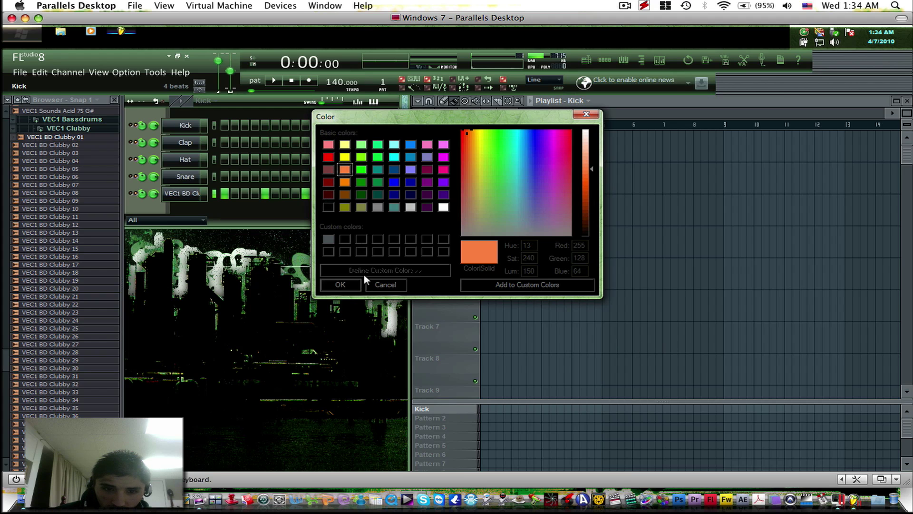
left_click(340, 285)
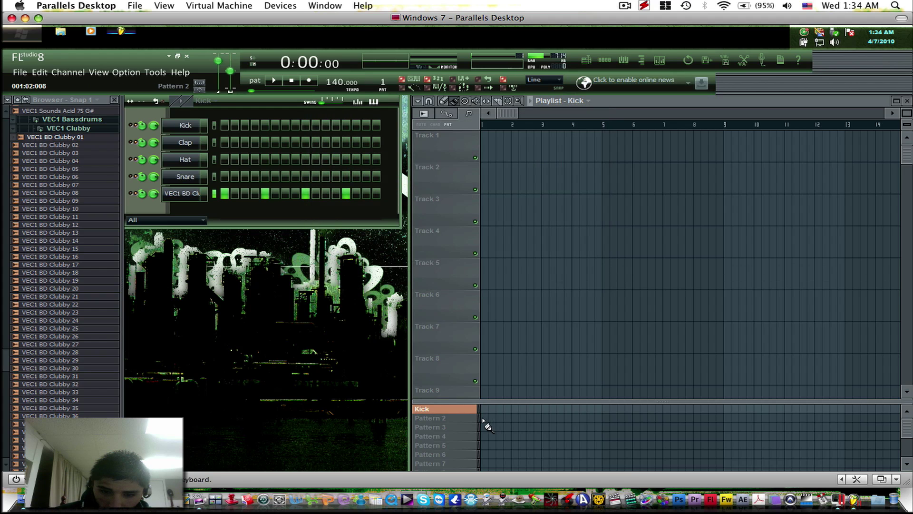
left_click(485, 421)
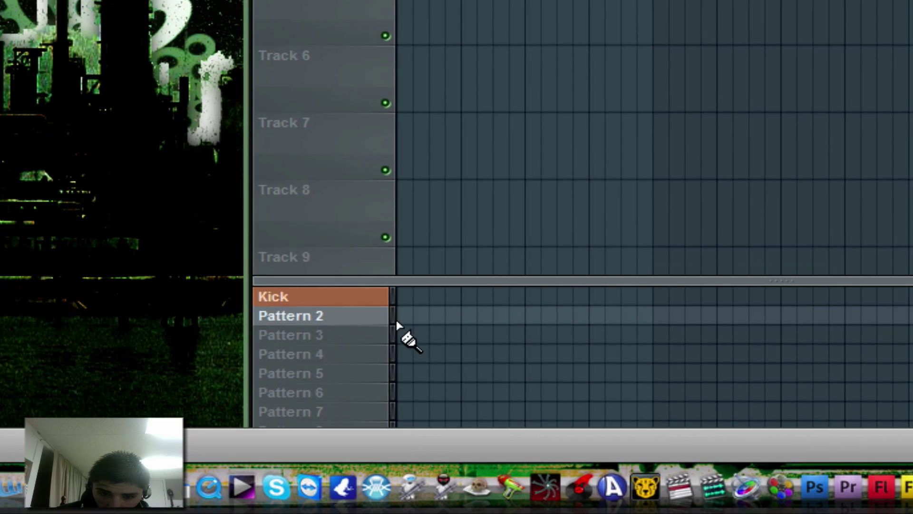
Step: Rename Pattern 2 to 'Drums beat'
right_click(392, 314)
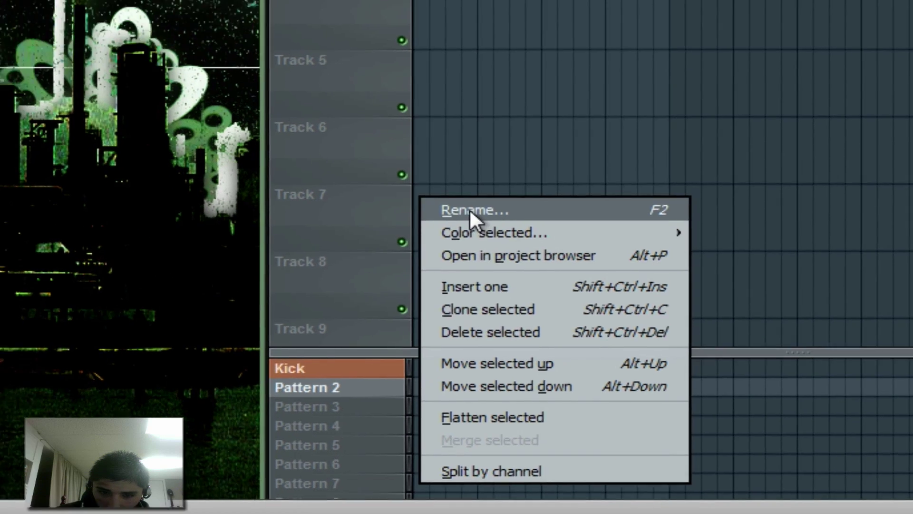
left_click(453, 139)
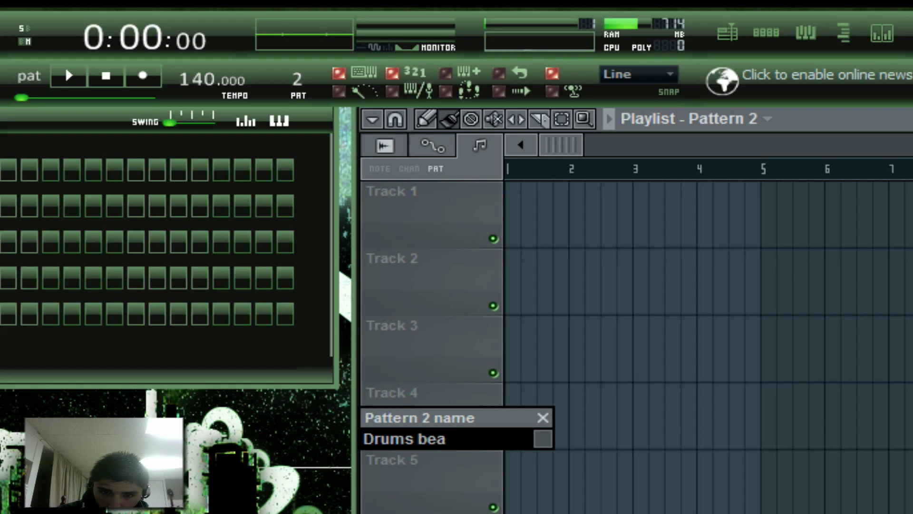
type("Drums beat")
key("Return")
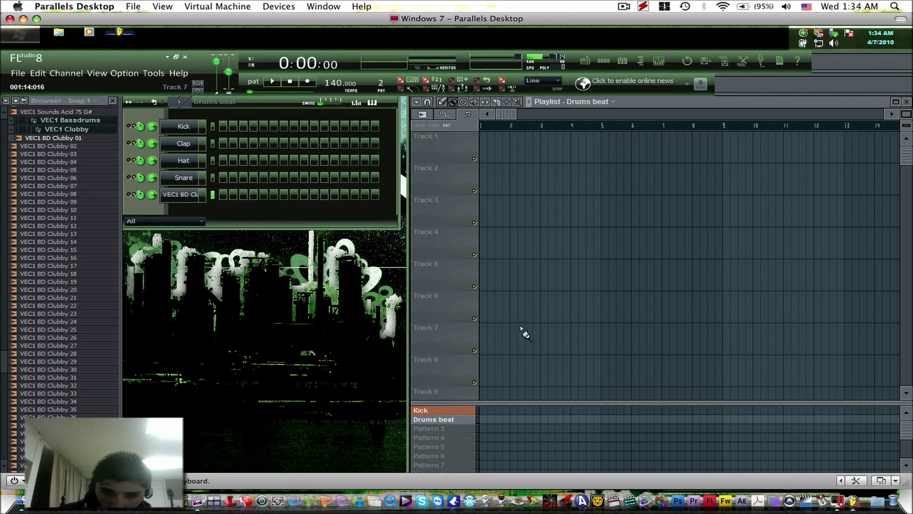
Step: Colour the Drums beat pattern yellow
right_click(482, 421)
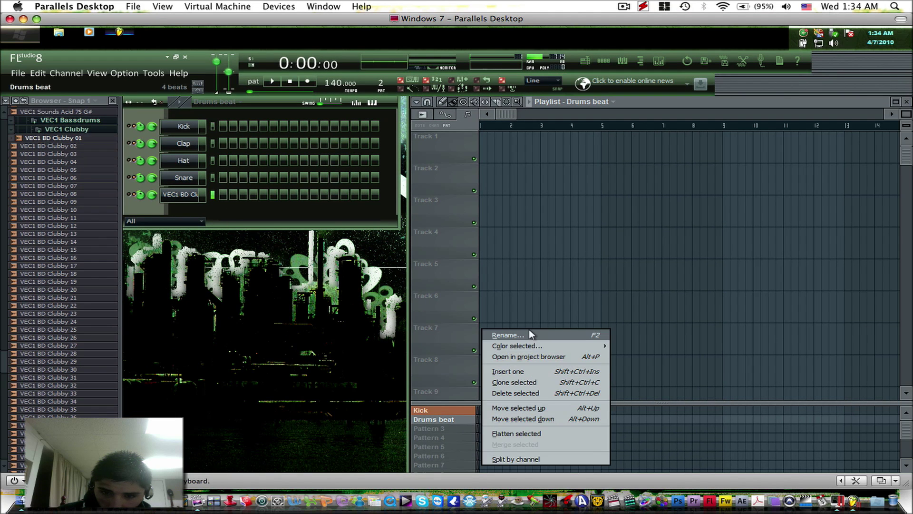
mouse_move(519, 346)
left_click(628, 350)
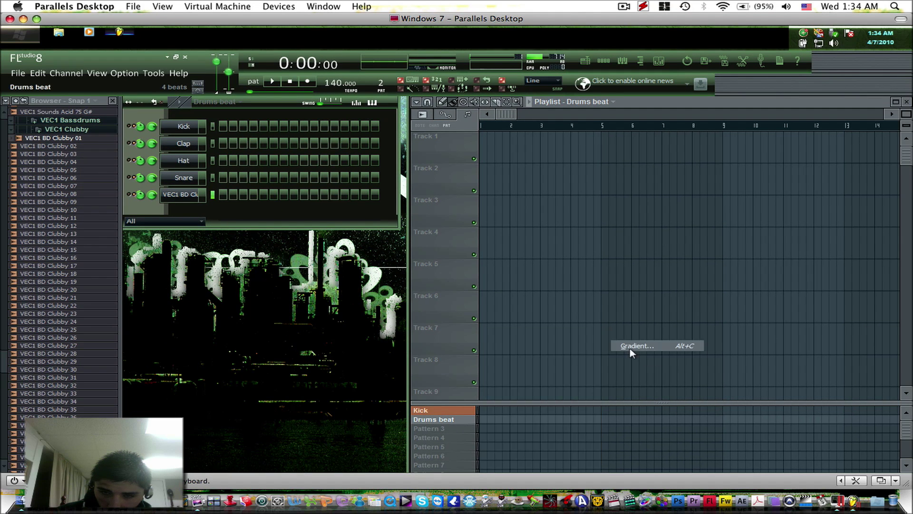
left_click(343, 157)
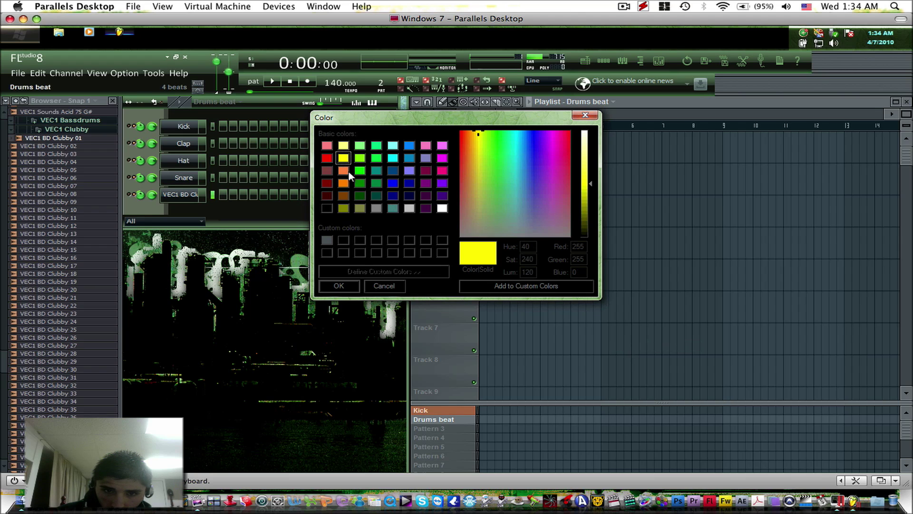
left_click(358, 284)
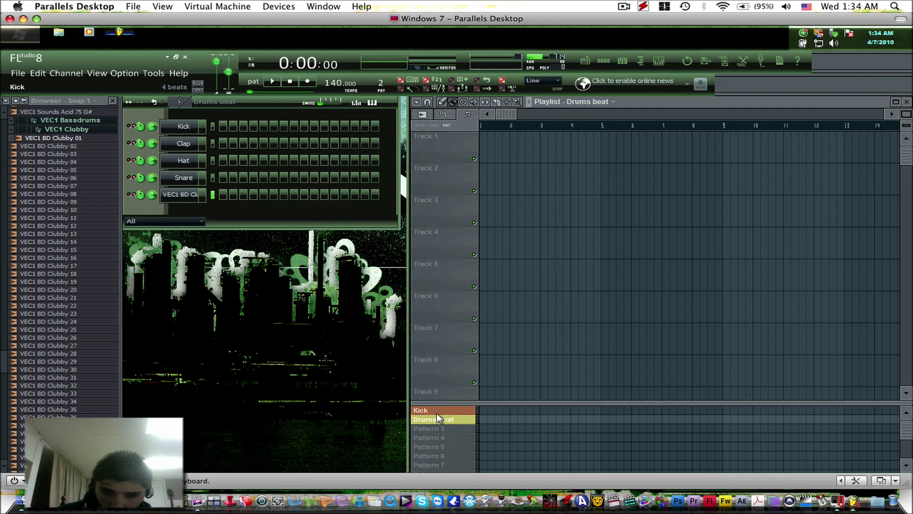
scroll(3, 367, "down", 15)
Step: Add a reFX Nexus channel to the channel rack
scroll(3, 368, "down", 3)
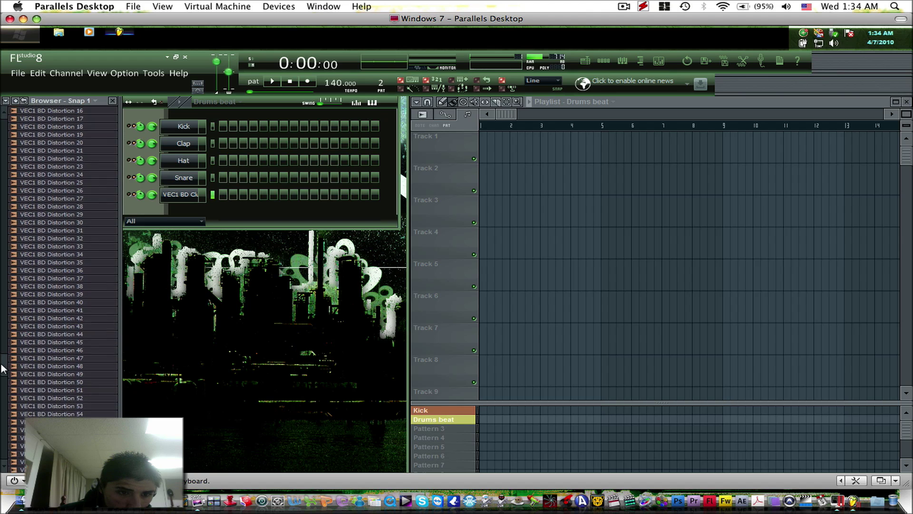
scroll(2, 369, "up", 12)
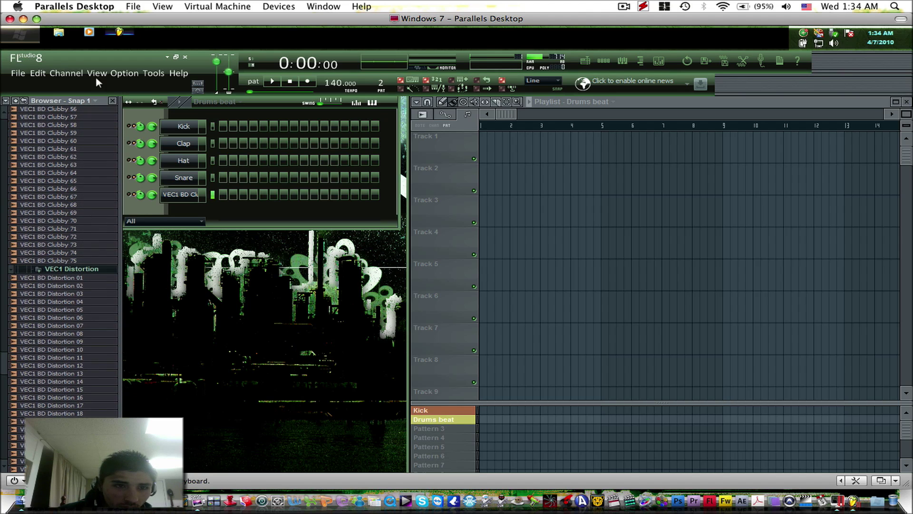
left_click(66, 74)
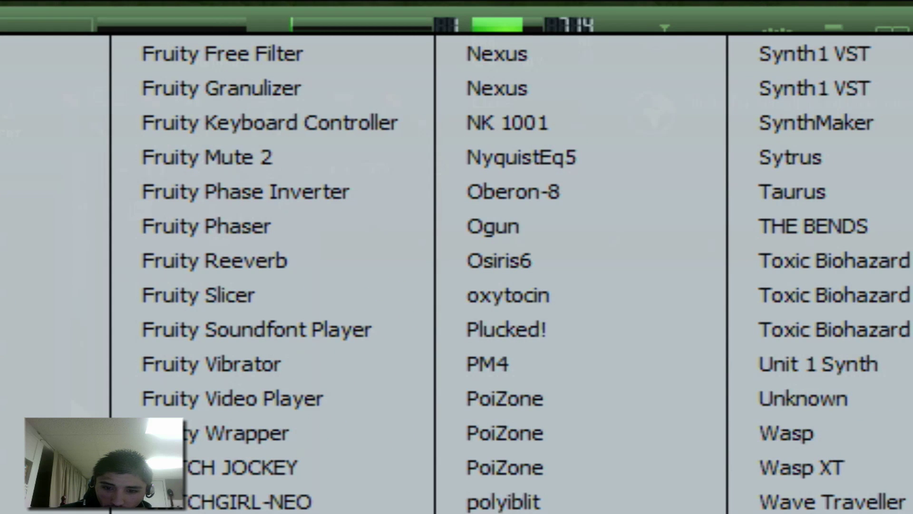
left_click(506, 91)
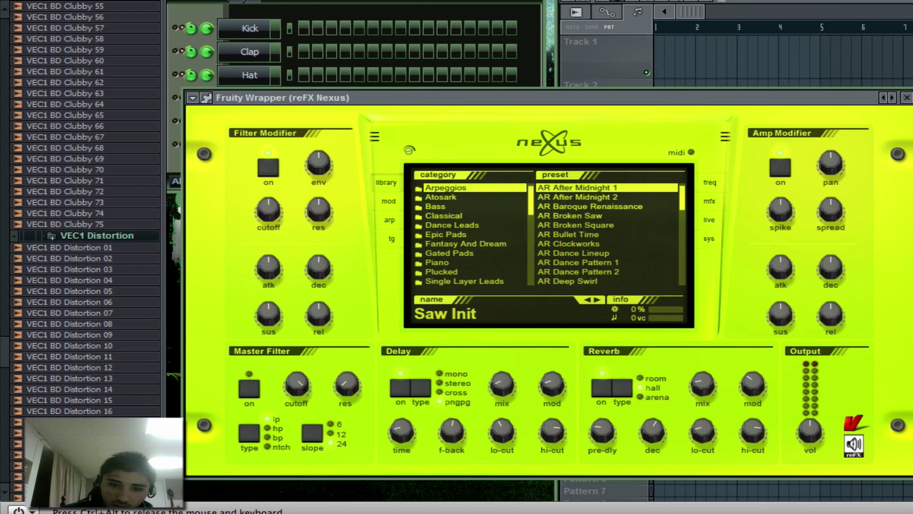
Step: Load the XP Drums Loops preset DL Full Drums Dance 13 in Nexus and close the plugin
scroll(681, 204, "down", 1)
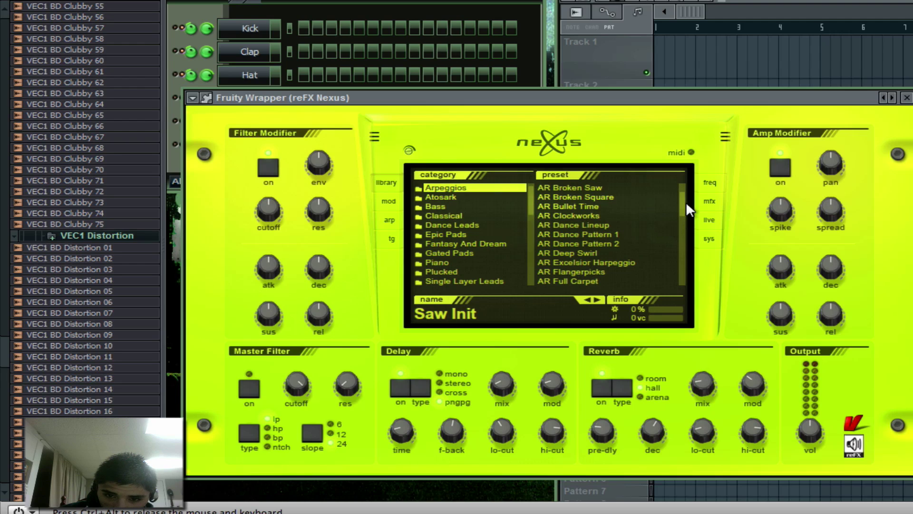
scroll(685, 202, "down", 3)
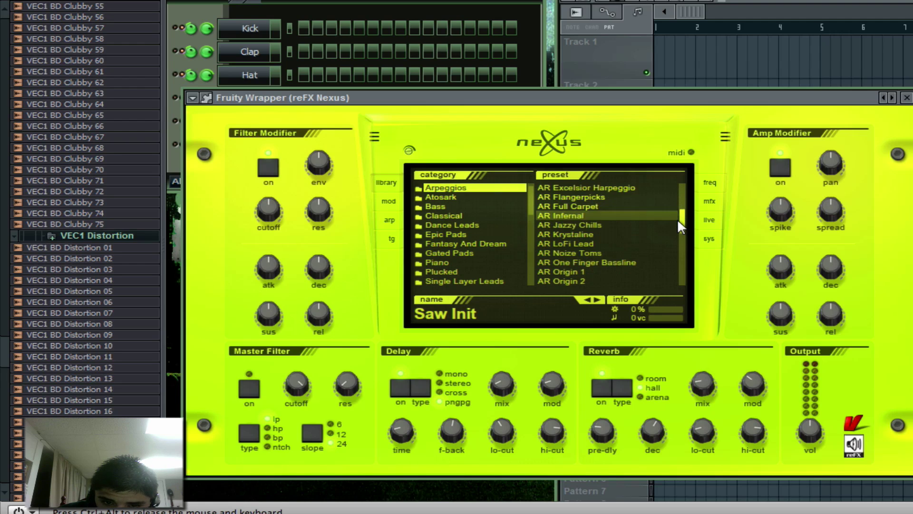
scroll(678, 219, "down", 1)
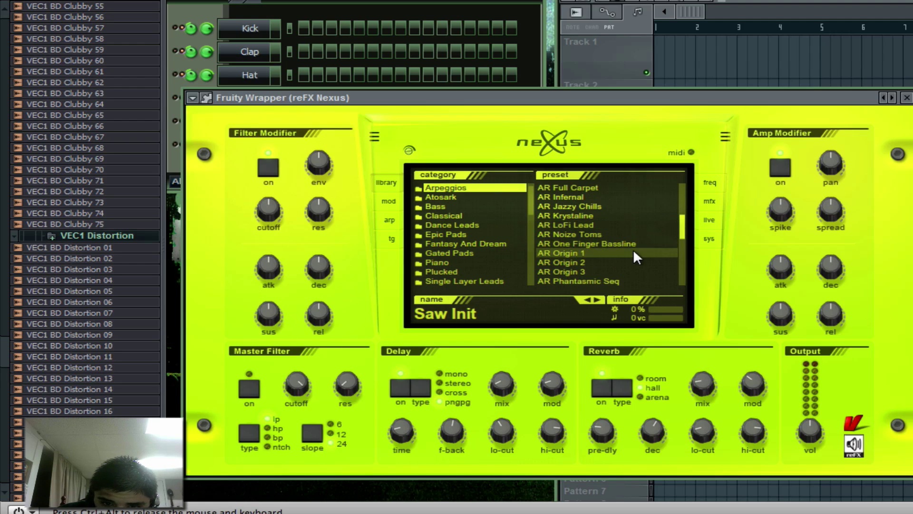
scroll(529, 206, "down", 3)
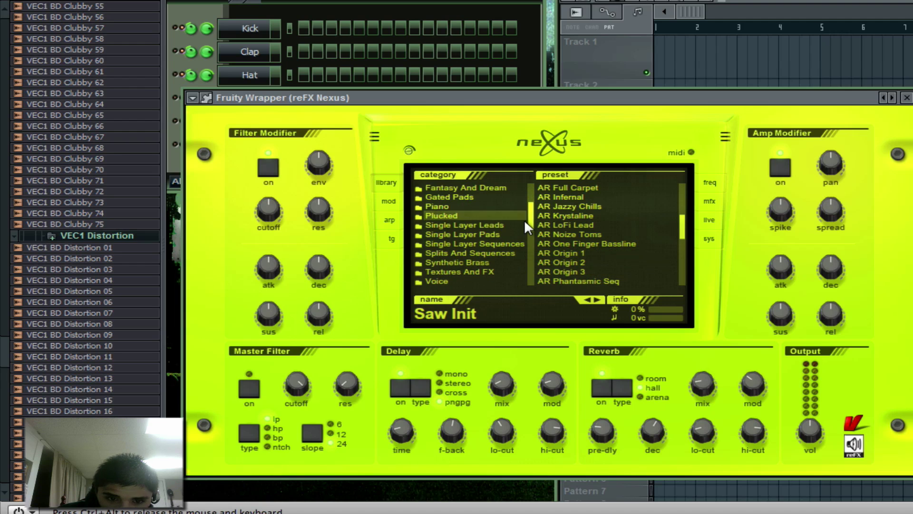
scroll(525, 222, "down", 3)
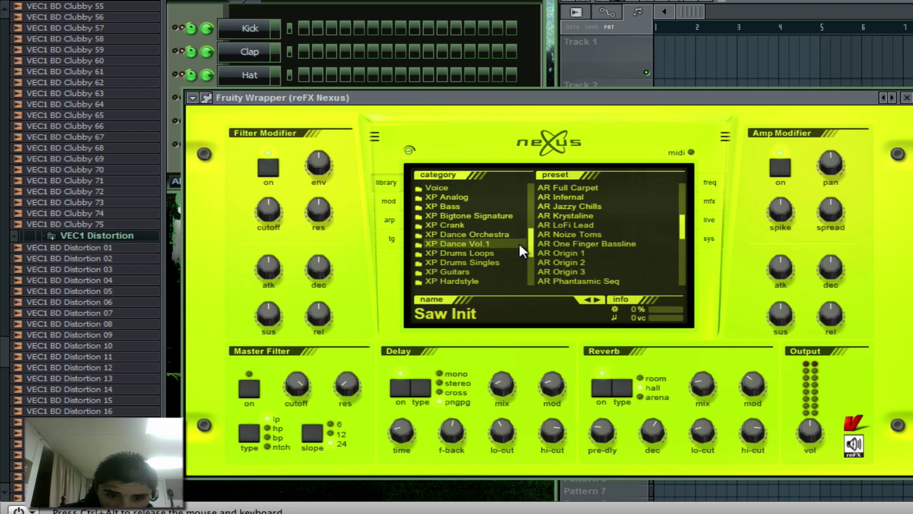
left_click(493, 252)
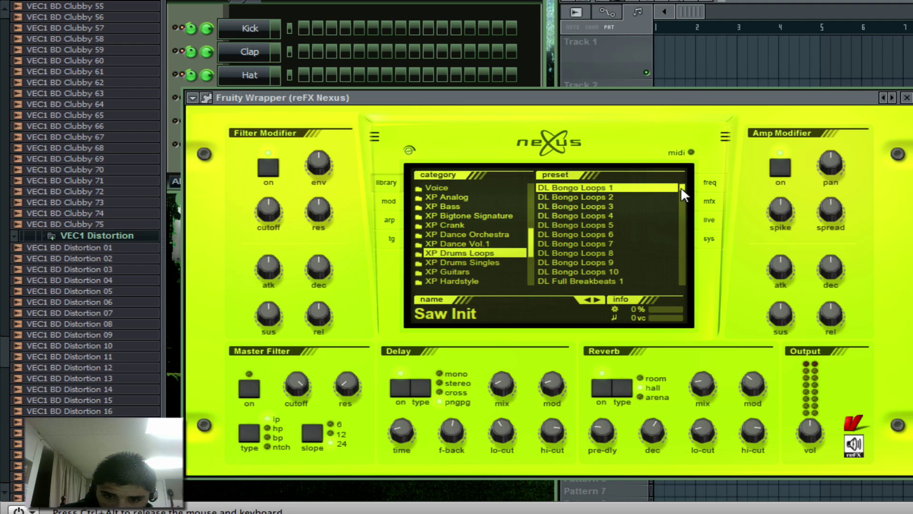
left_click_drag(681, 187, 678, 206)
left_click(603, 220)
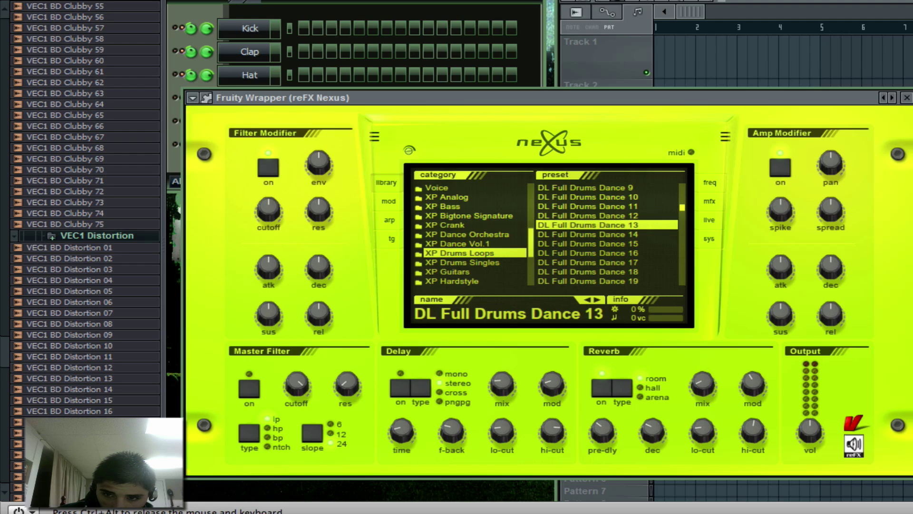
left_click(907, 98)
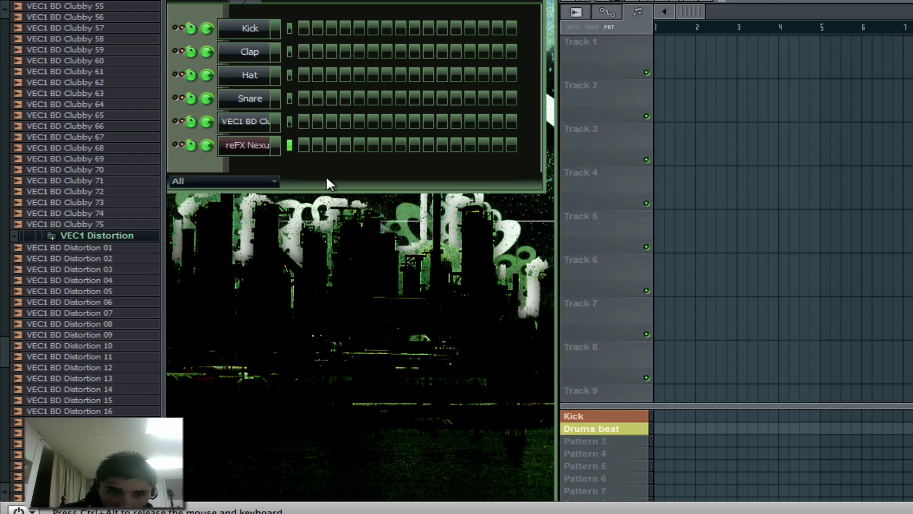
Step: Draw a C5 note in Nexus's piano roll from bar 1 to nearly bar 5, then play it back
right_click(268, 152)
left_click(314, 143)
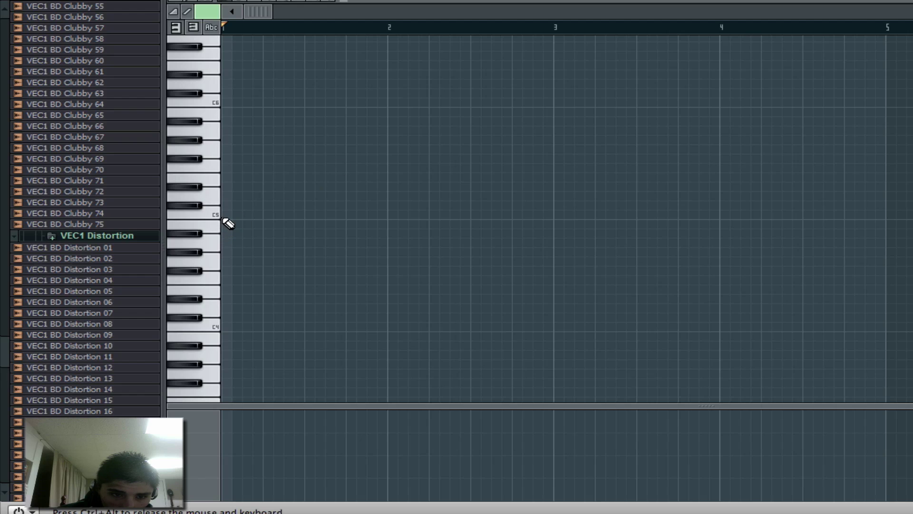
left_click(223, 215)
left_click_drag(232, 215, 881, 229)
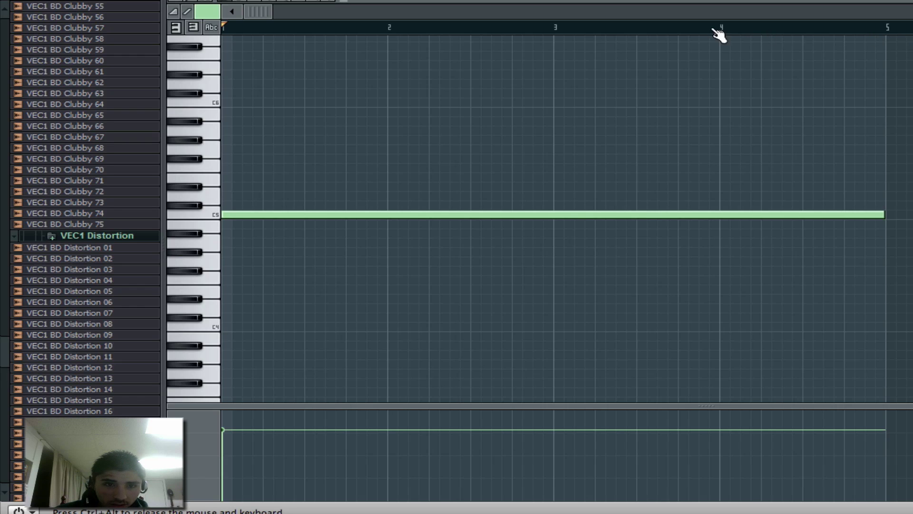
key("space")
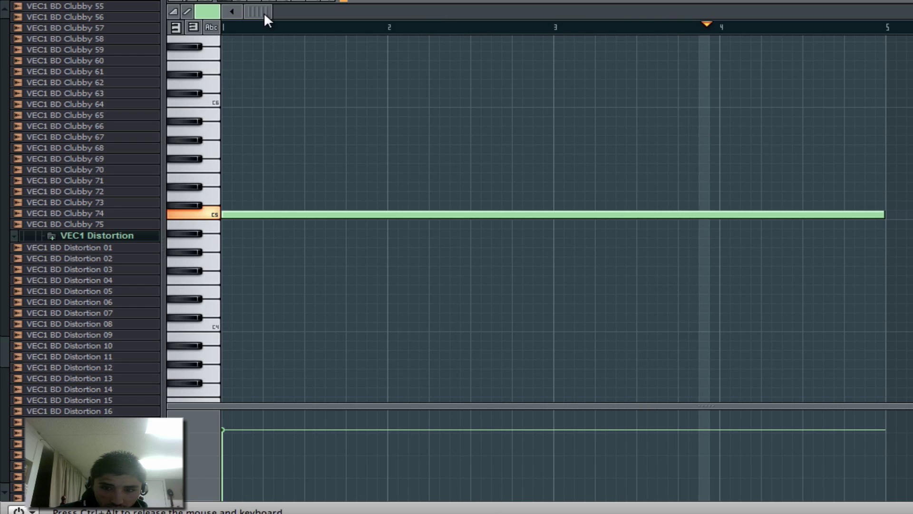
key("space")
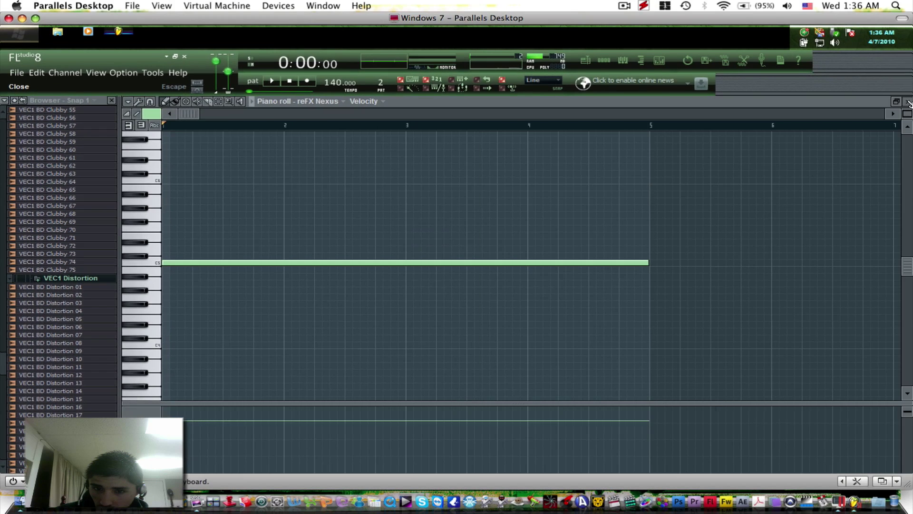
left_click(908, 102)
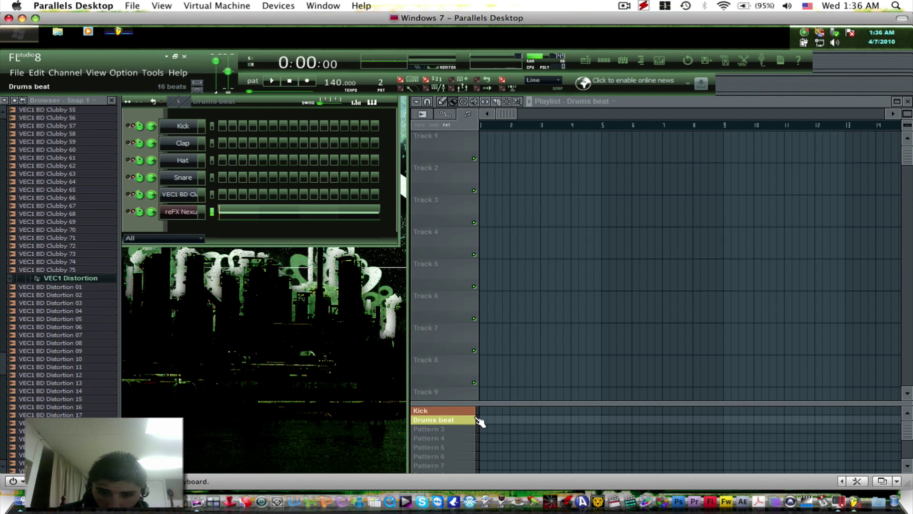
Step: Play and stop the Drums beat pattern to preview the Nexus loop
key("space")
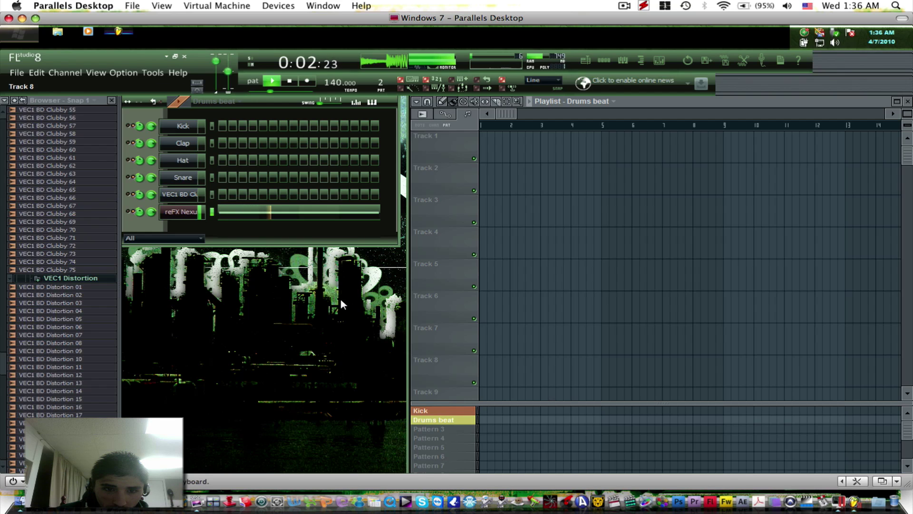
key("space")
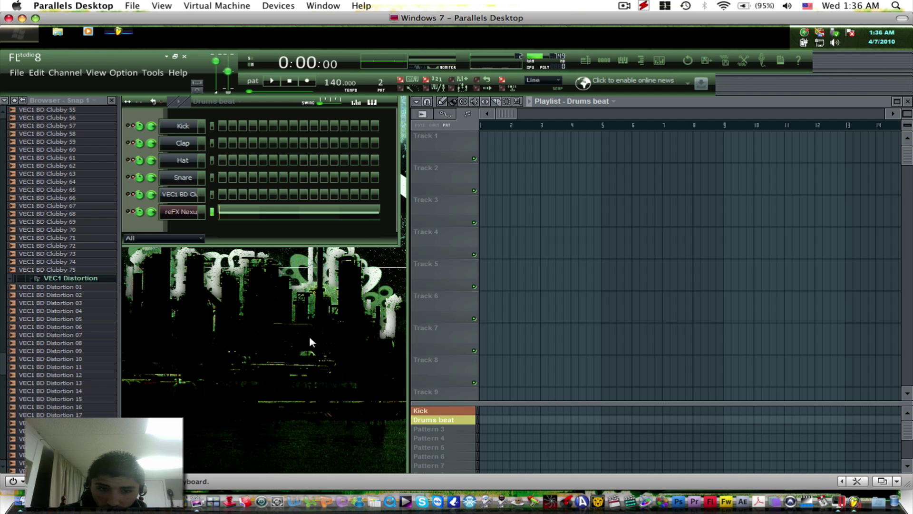
right_click(198, 177)
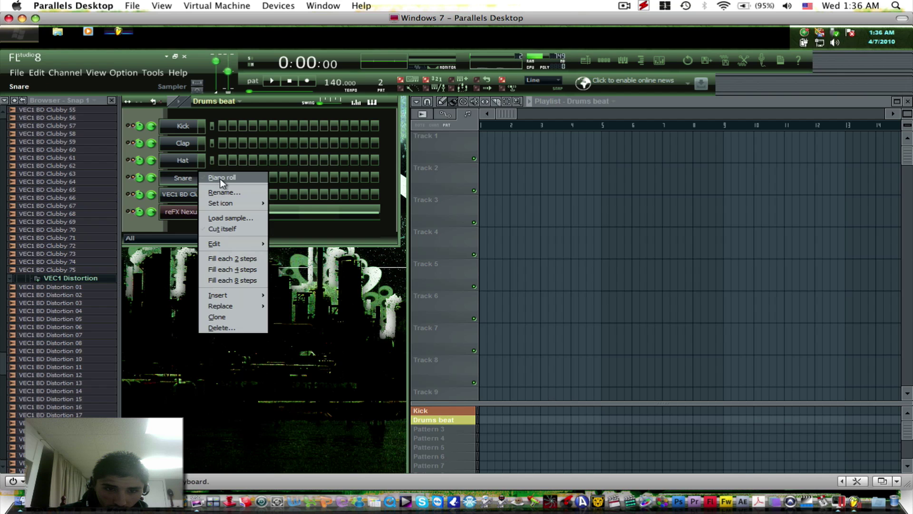
left_click(220, 178)
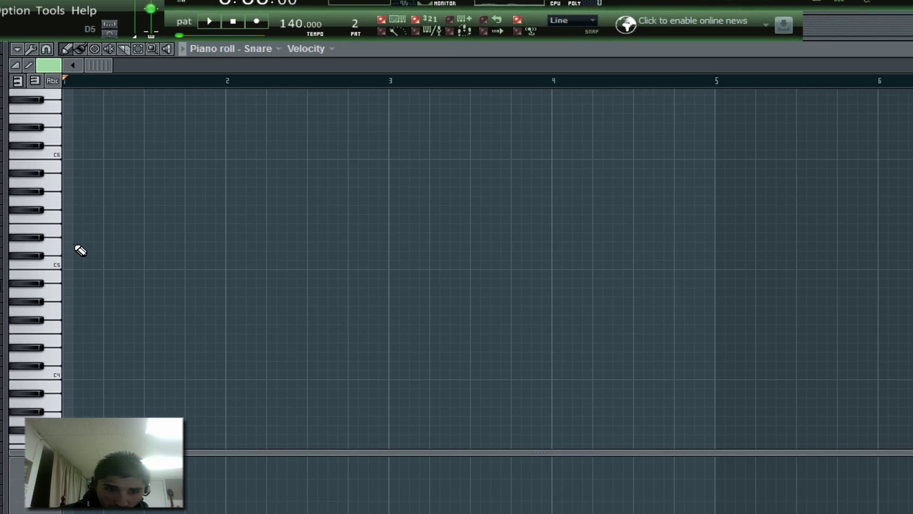
left_click(77, 246)
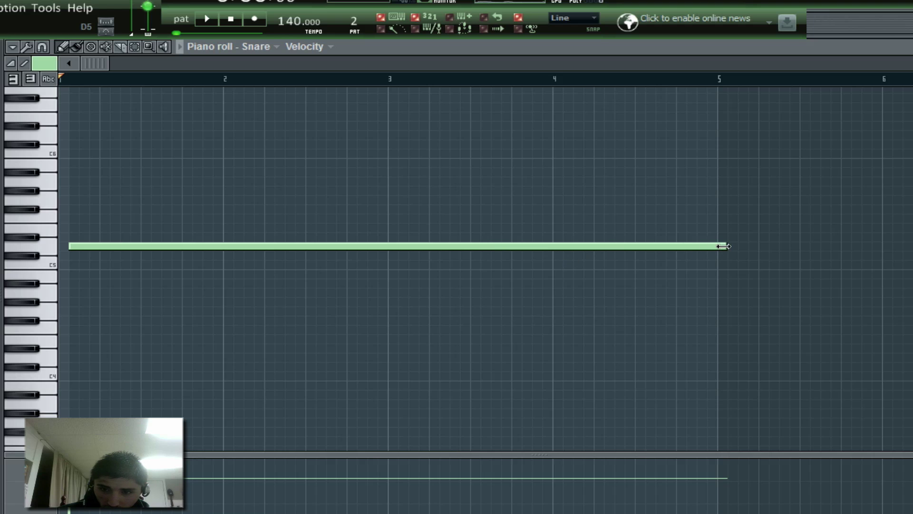
left_click_drag(722, 247, 87, 258)
left_click(127, 227)
left_click(176, 246)
left_click(218, 209)
left_click(266, 219)
right_click(279, 218)
right_click(228, 209)
right_click(138, 227)
right_click(84, 246)
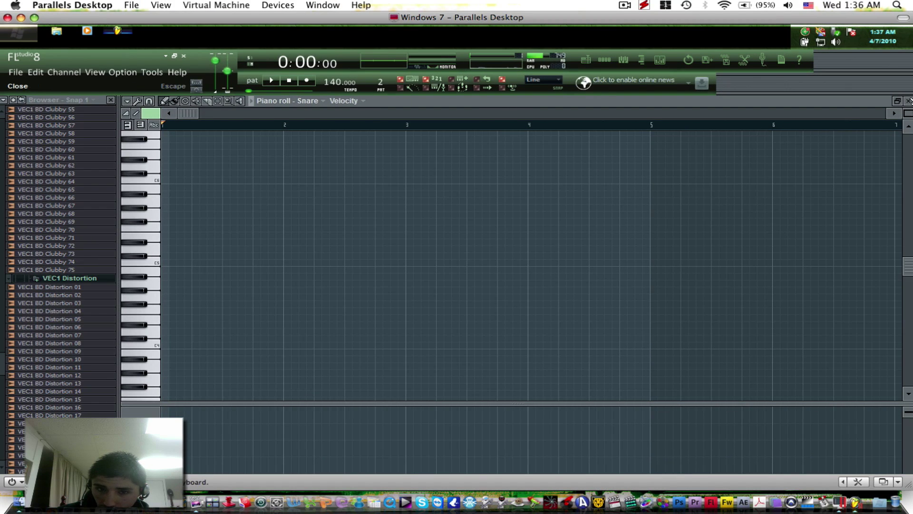
left_click(909, 100)
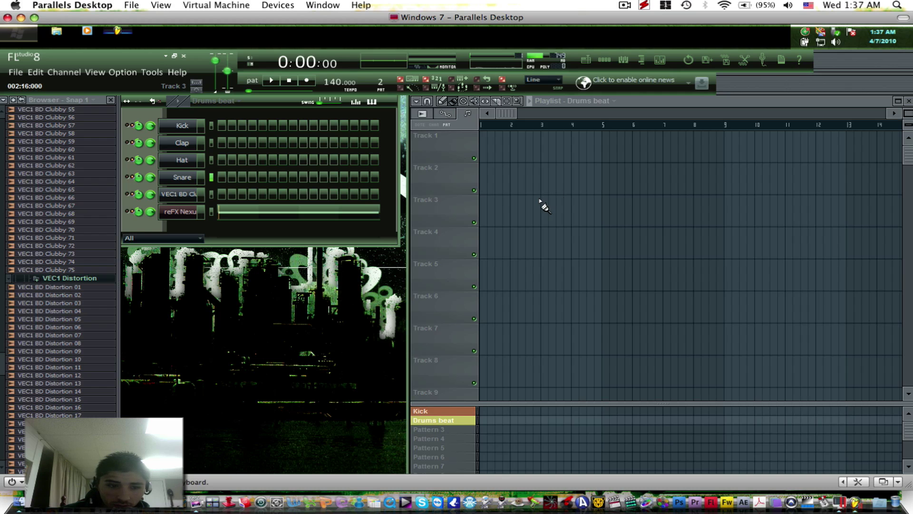
Step: Paint Kick blocks from bar 1 to bar 13, then fill the Drums beat row to bar 13
scroll(1, 370, "down", 15)
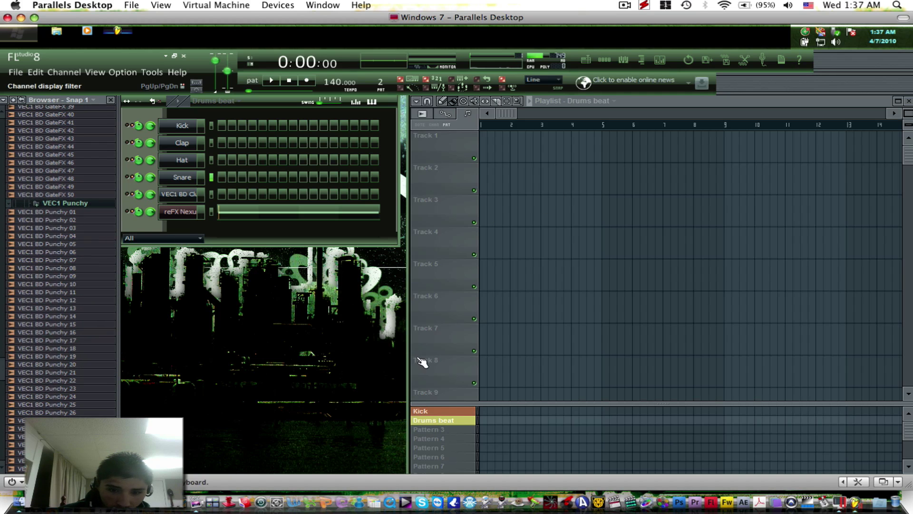
left_click(483, 411)
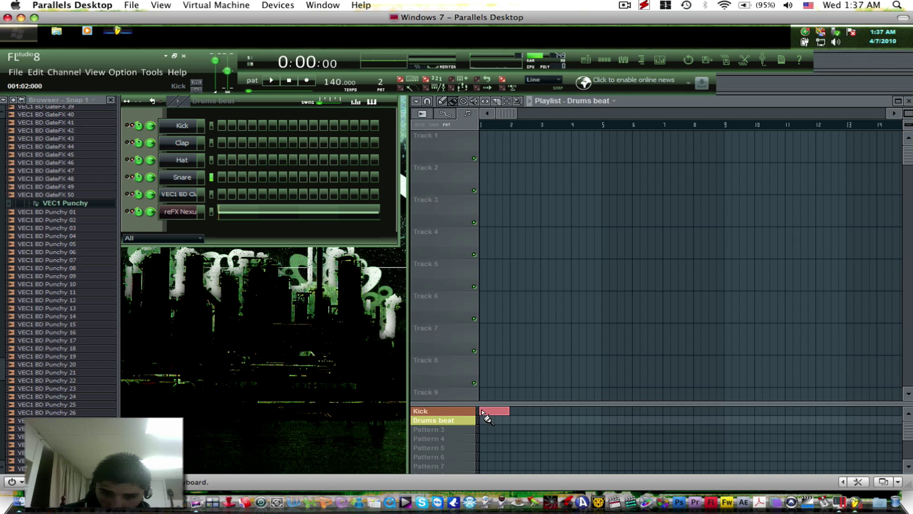
left_click(526, 412)
left_click(595, 411)
right_click(605, 412)
right_click(537, 412)
right_click(505, 411)
left_click_drag(484, 412, 761, 412)
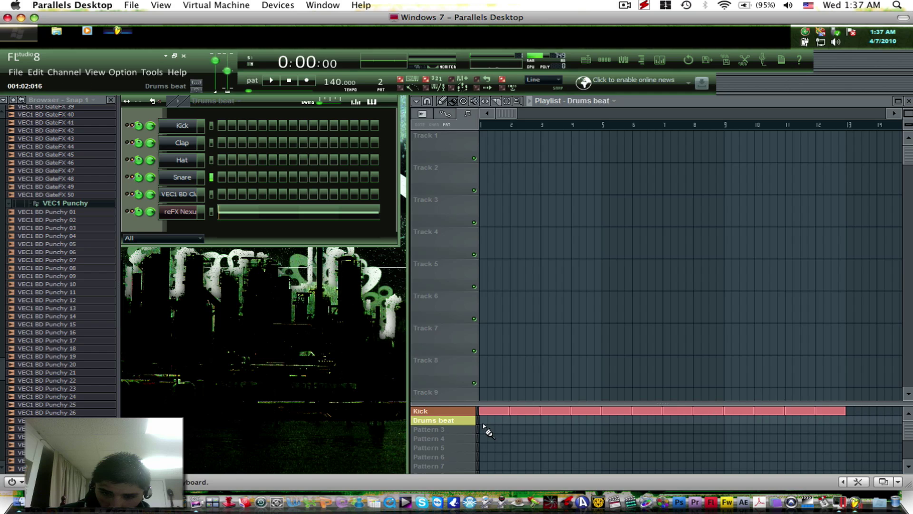
left_click_drag(483, 425, 767, 423)
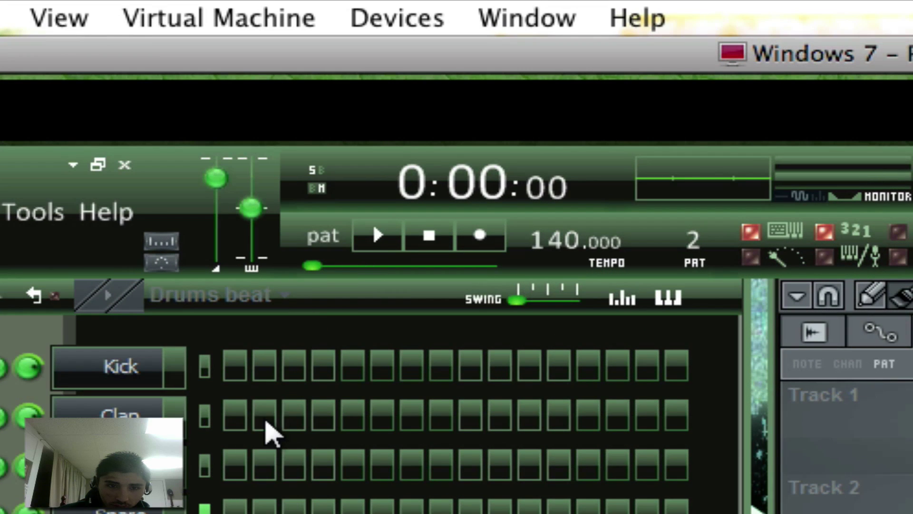
Step: Set the pat/song toggle to song mode, bring up the Playlist, and open the Master mixer
left_click(328, 238)
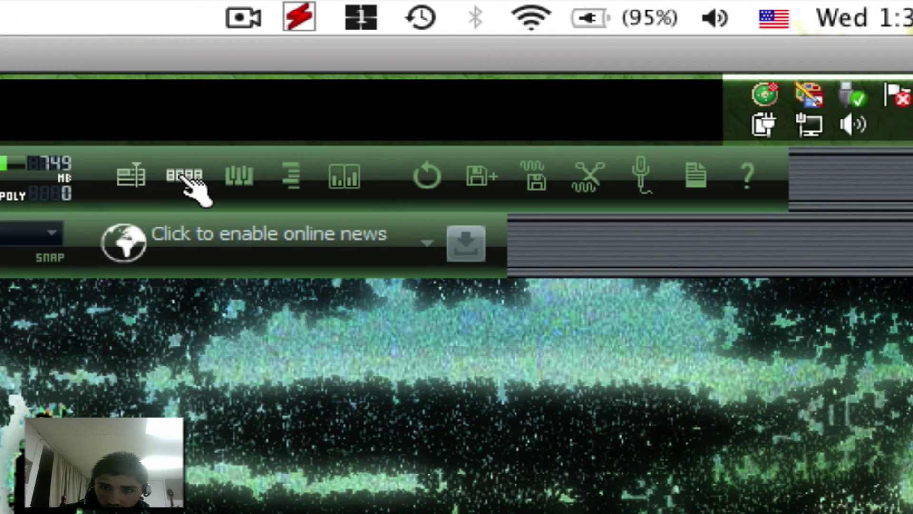
left_click(131, 177)
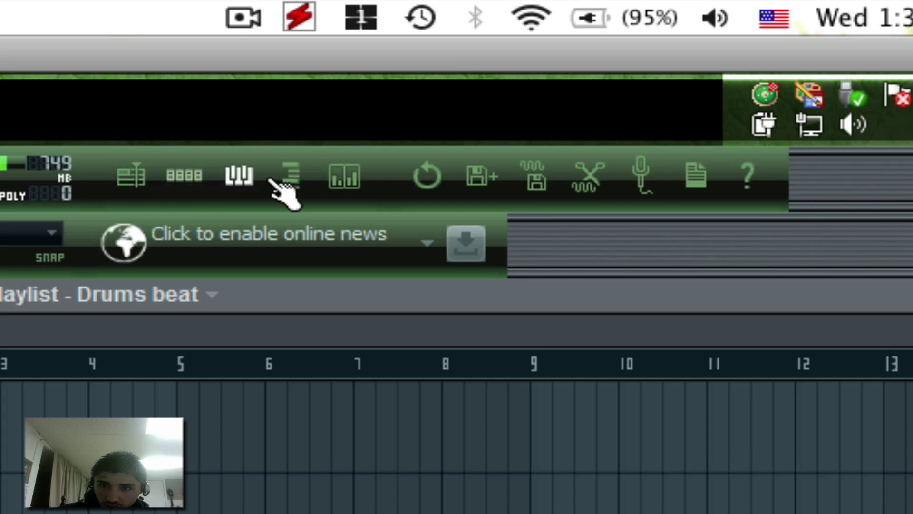
left_click(357, 180)
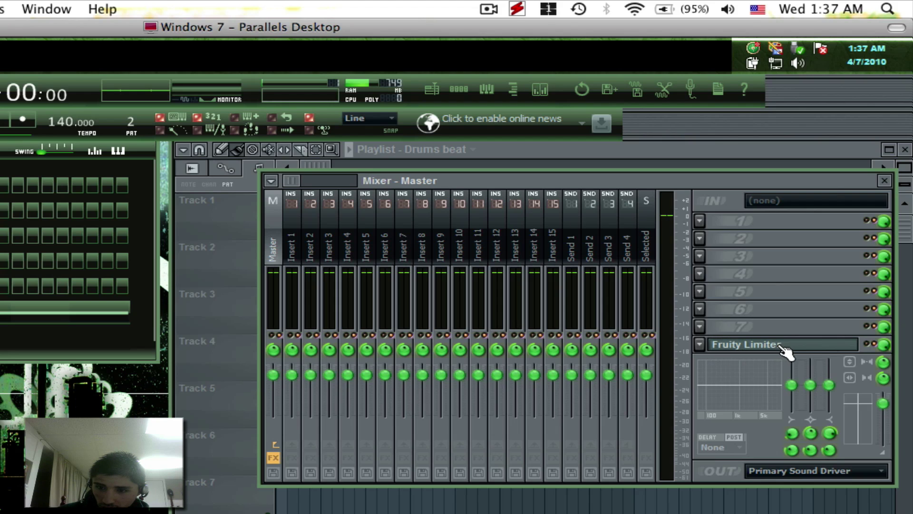
Step: Set FX slot 8 to (none) to remove Fruity Limiter, leaving slot 1 empty too
left_click(701, 346)
mouse_move(718, 360)
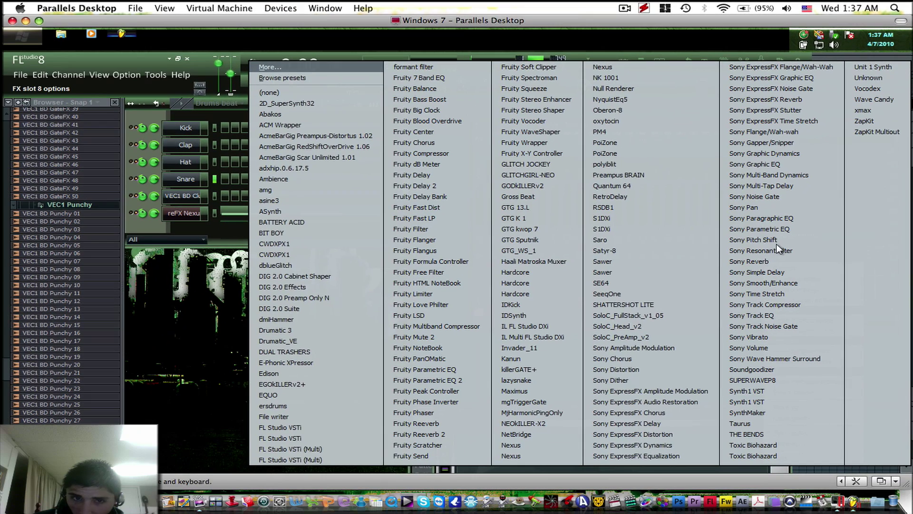
left_click(274, 93)
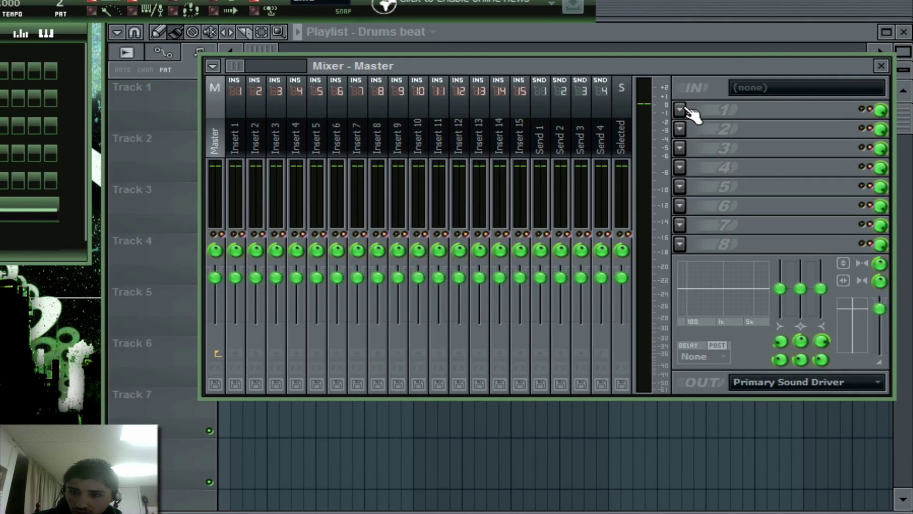
left_click(775, 151)
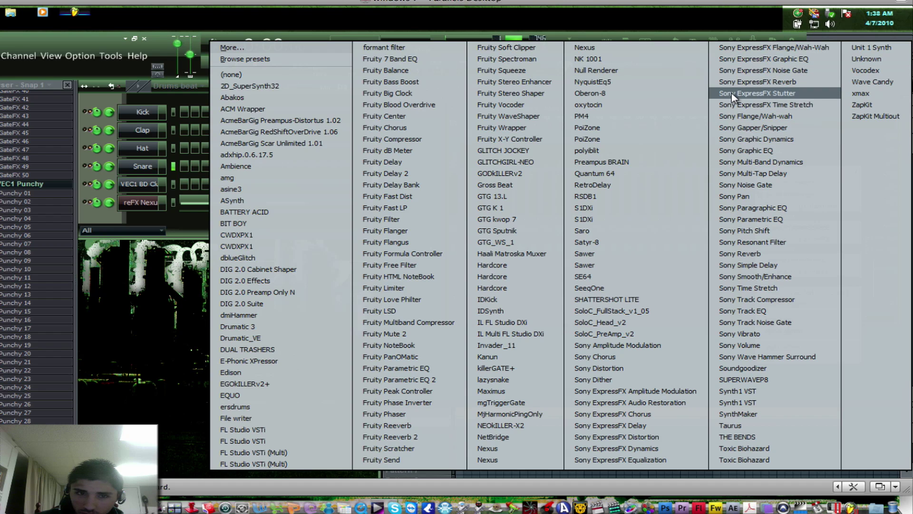
left_click(487, 24)
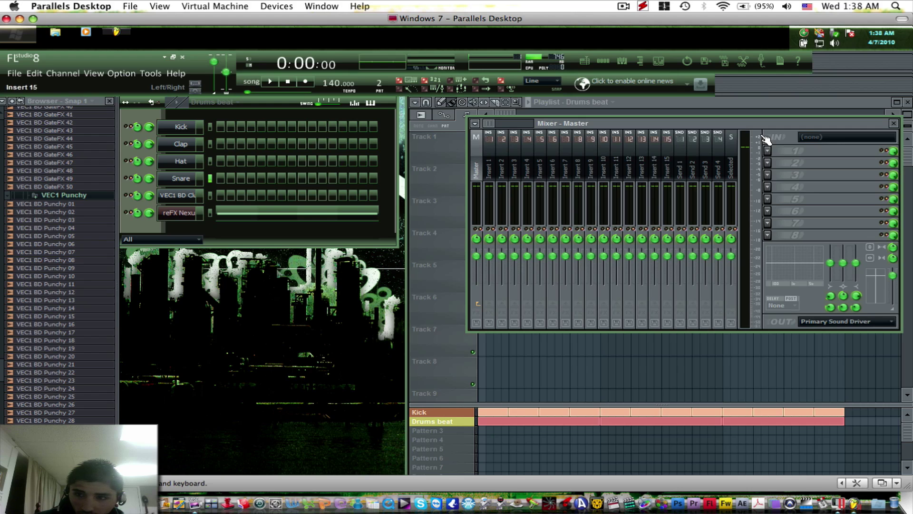
Step: Close the Mixer - Master window, then open the screen recorder's menu
left_click(894, 123)
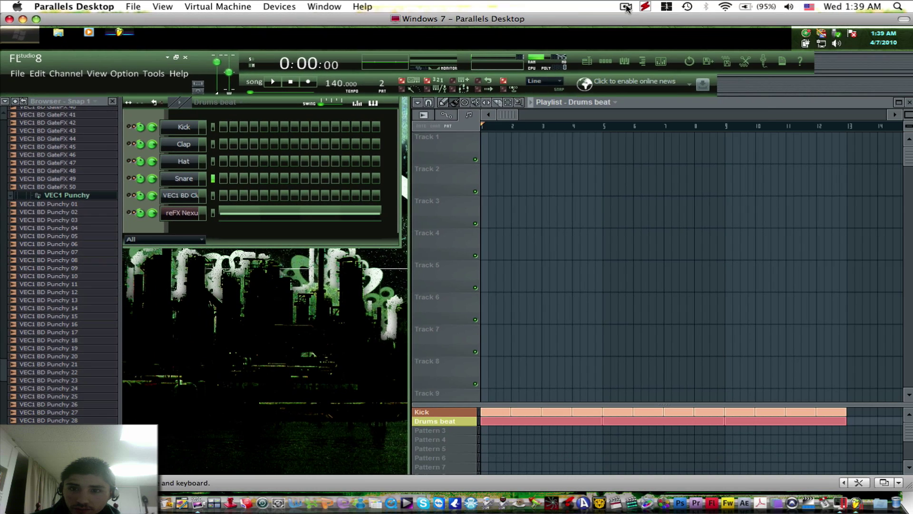
left_click(626, 7)
Step: Close the screen recorder's menu
left_click(587, 7)
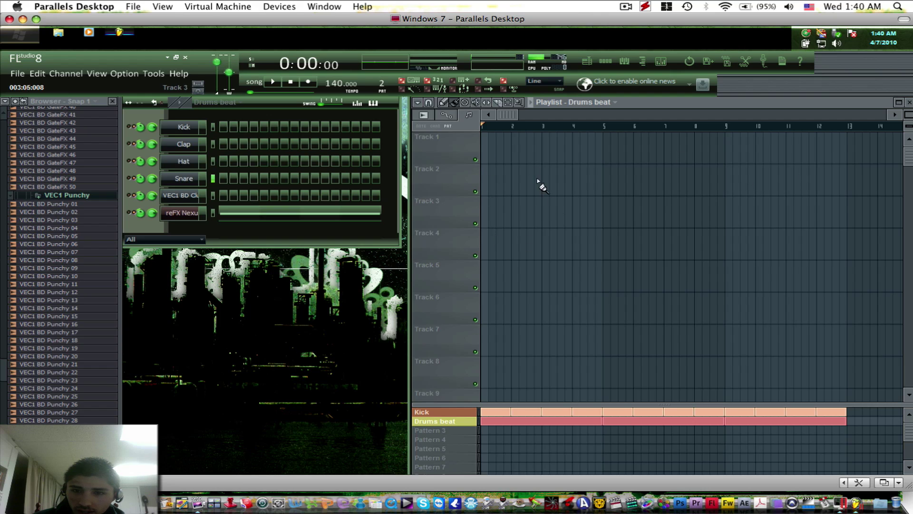
Step: Use File > Open to load Fret The Guitar-Rock_Trance- Song.flp
left_click(17, 74)
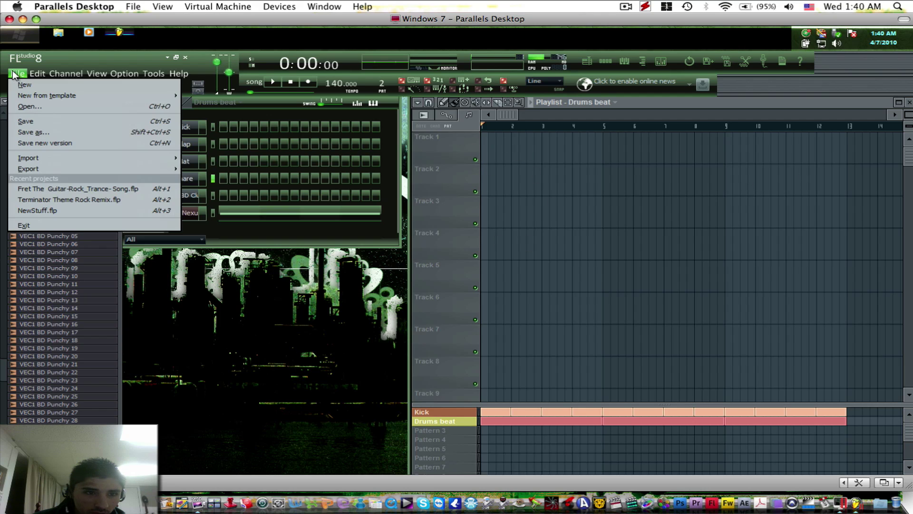
left_click(45, 105)
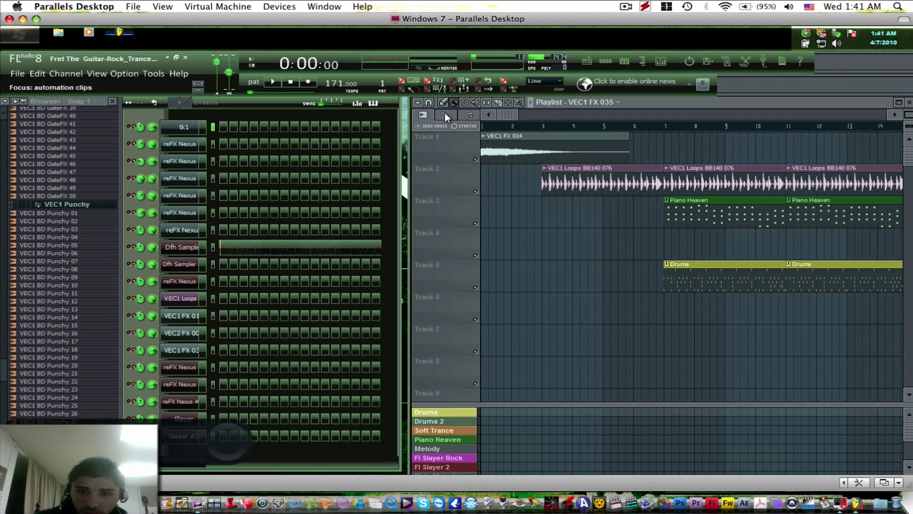
Step: Switch to song mode and play the song for about 27 seconds, then stop
key("space")
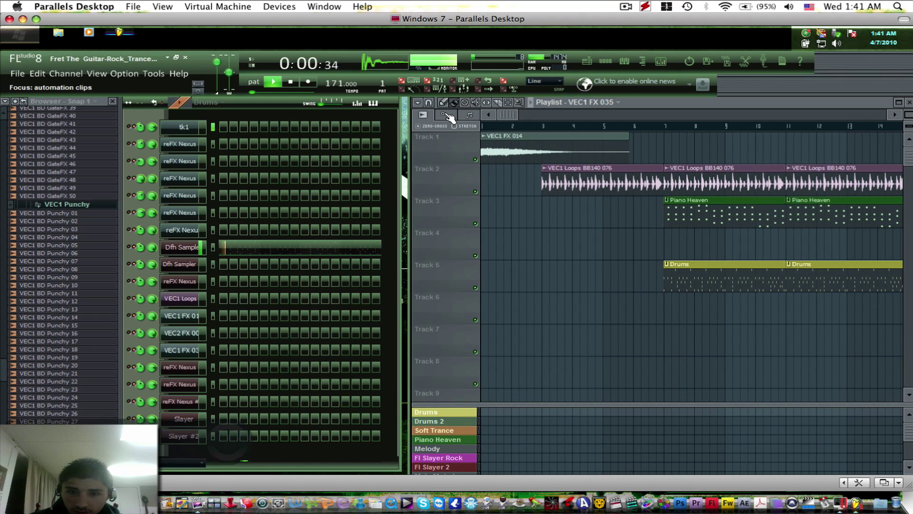
key("space")
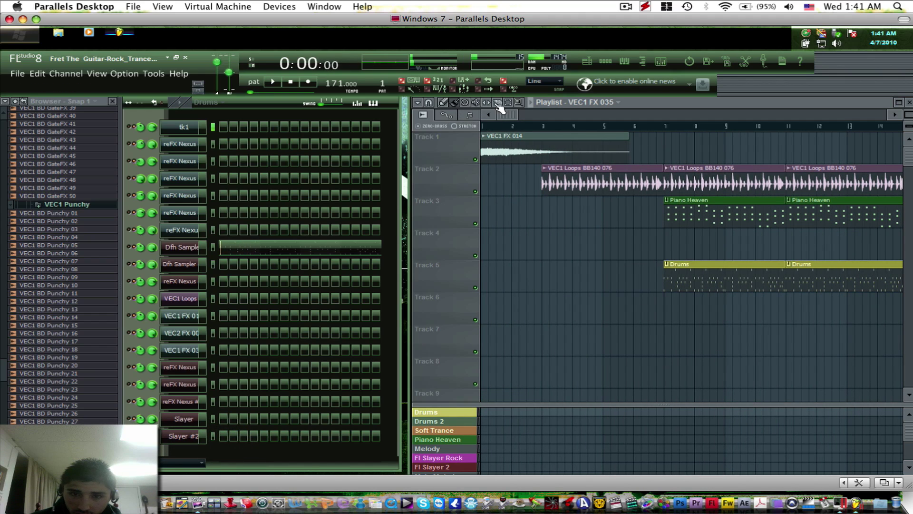
left_click(255, 83)
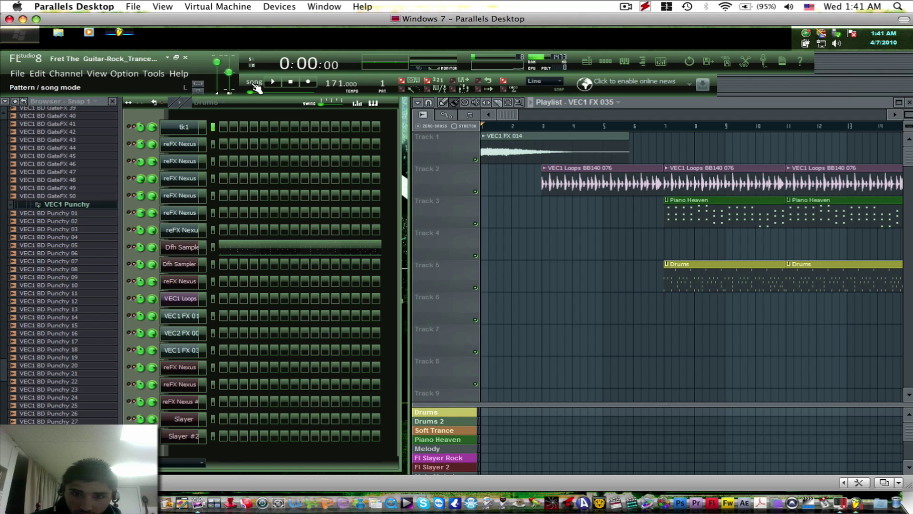
key("space")
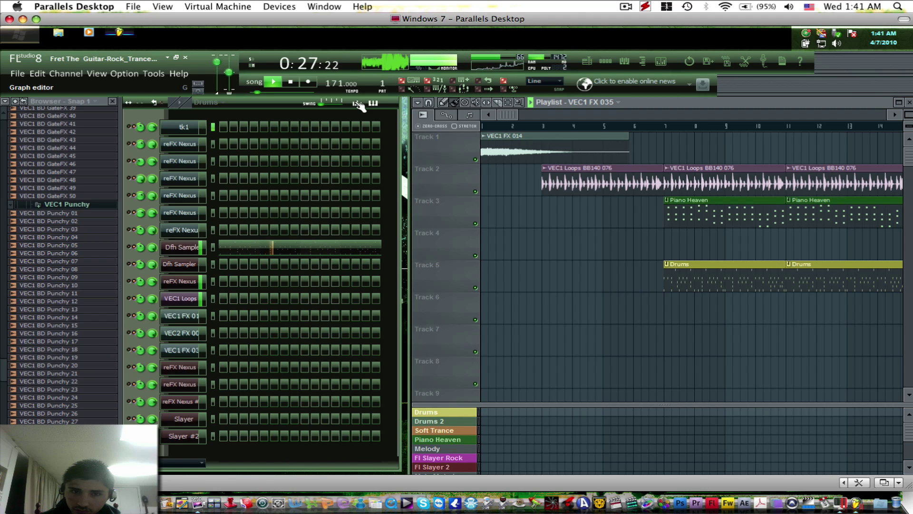
key("space")
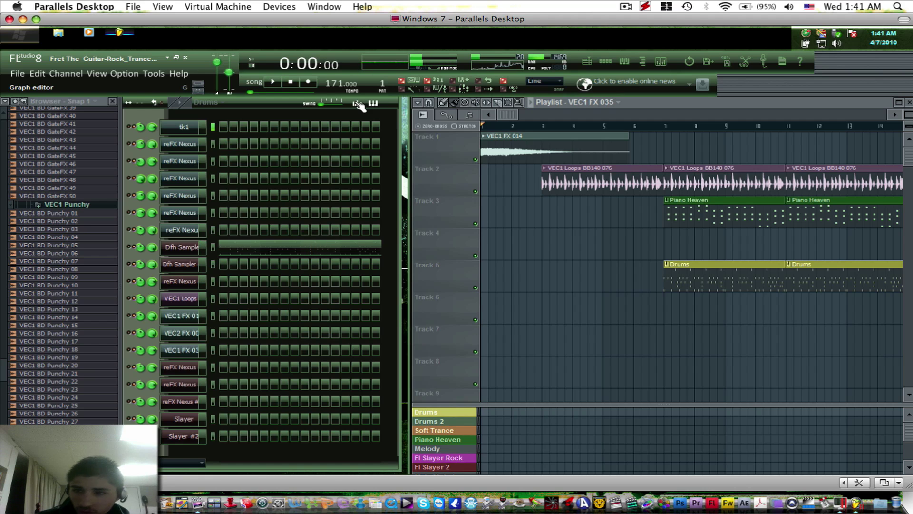
Step: Drag the song position back toward the start, then open and close the recorder menu
mouse_move(509, 116)
left_mouse_down()
mouse_move(528, 116)
mouse_move(498, 116)
left_mouse_up()
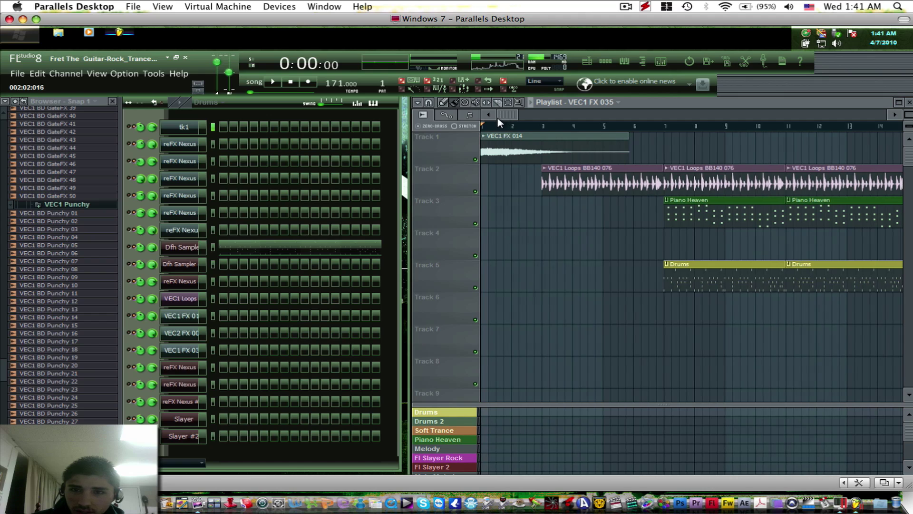
left_click(626, 6)
left_click(588, 8)
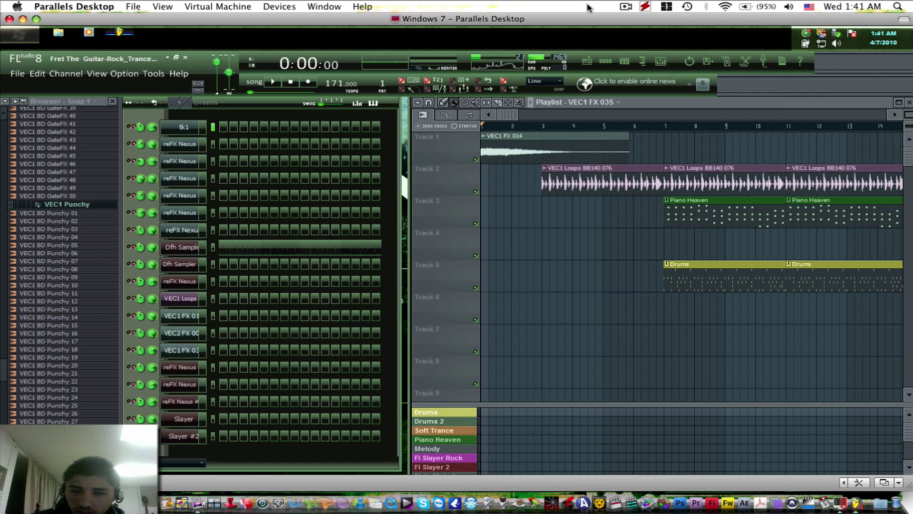